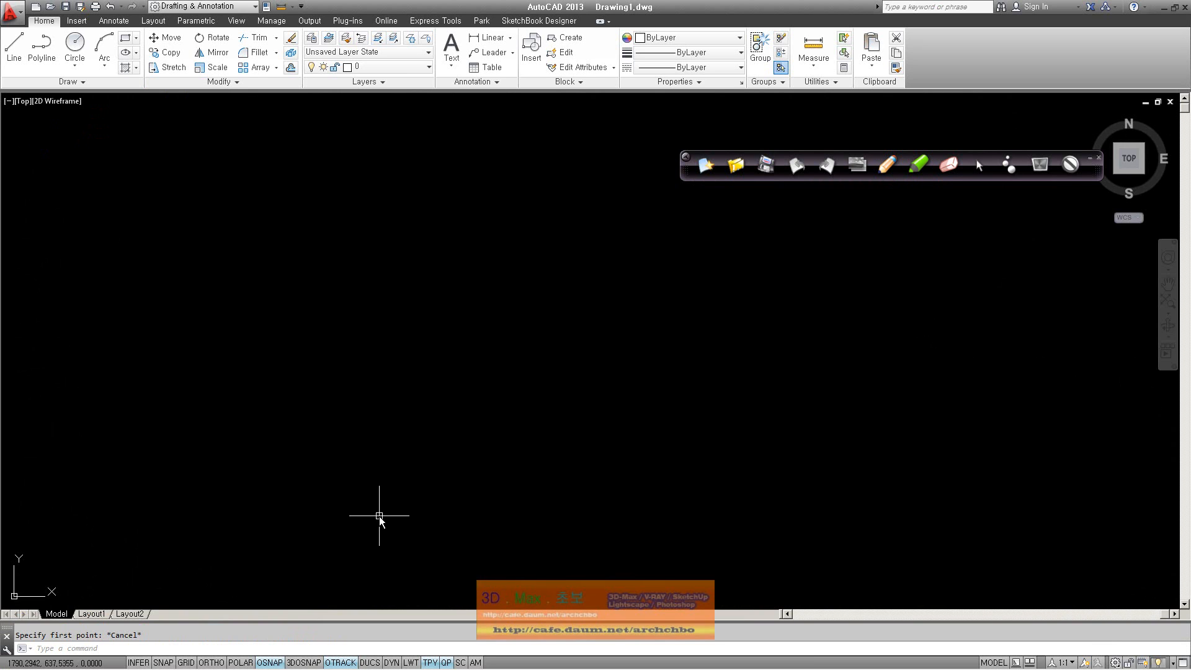
Open the Options dialog with the OP command, showing its Display tab
{"action": "type", "text": "OP"}
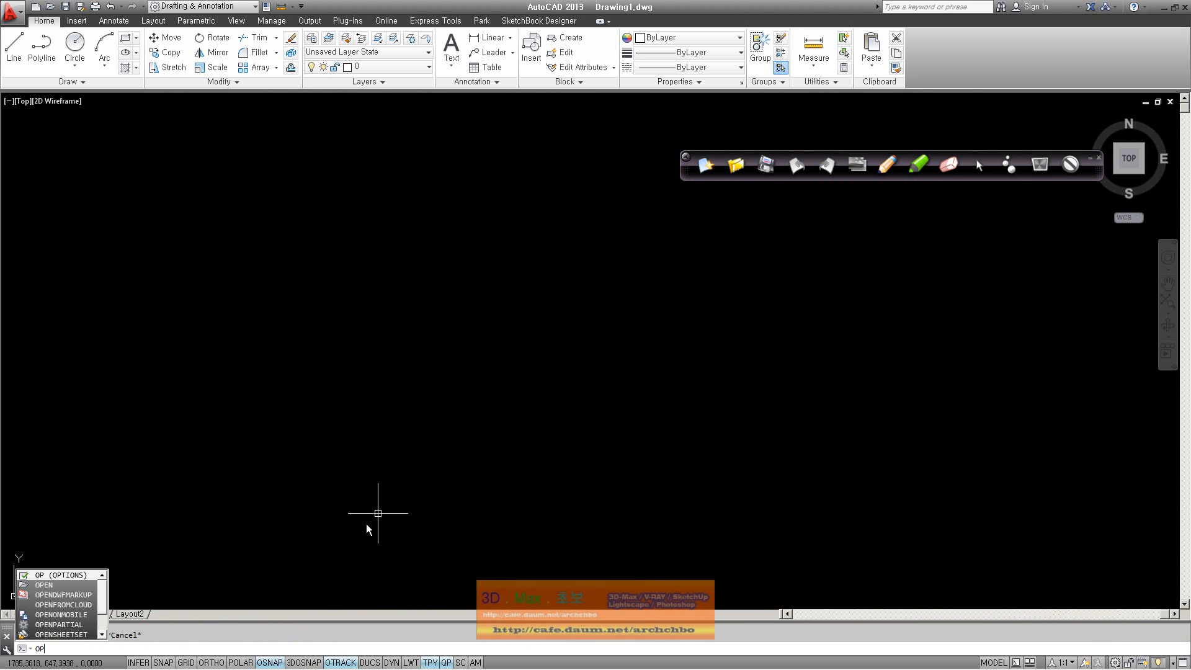
{"action": "key", "text": "Return"}
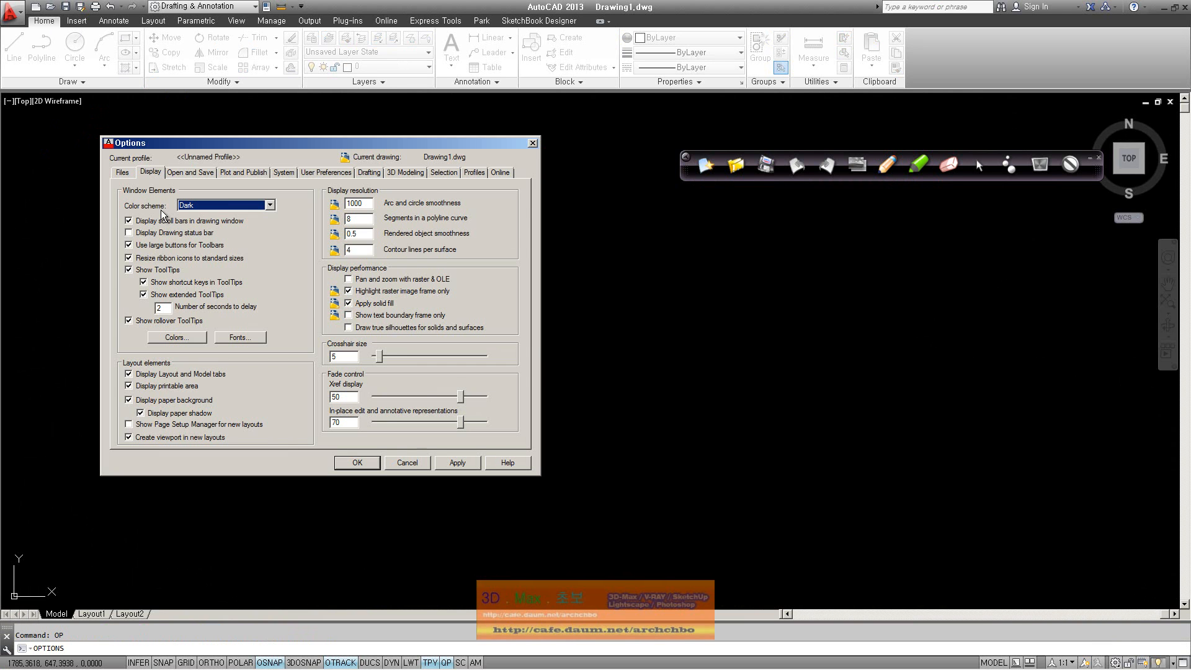
{"action": "left_click", "coordinate": [123, 173]}
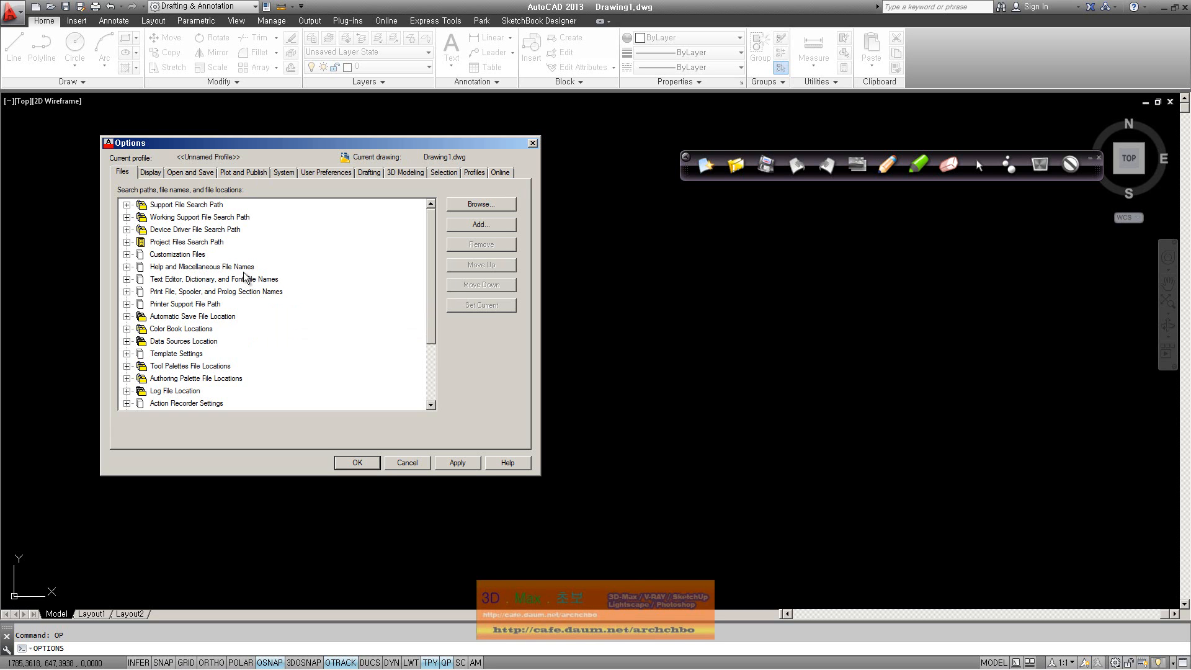
{"action": "left_click", "coordinate": [150, 172]}
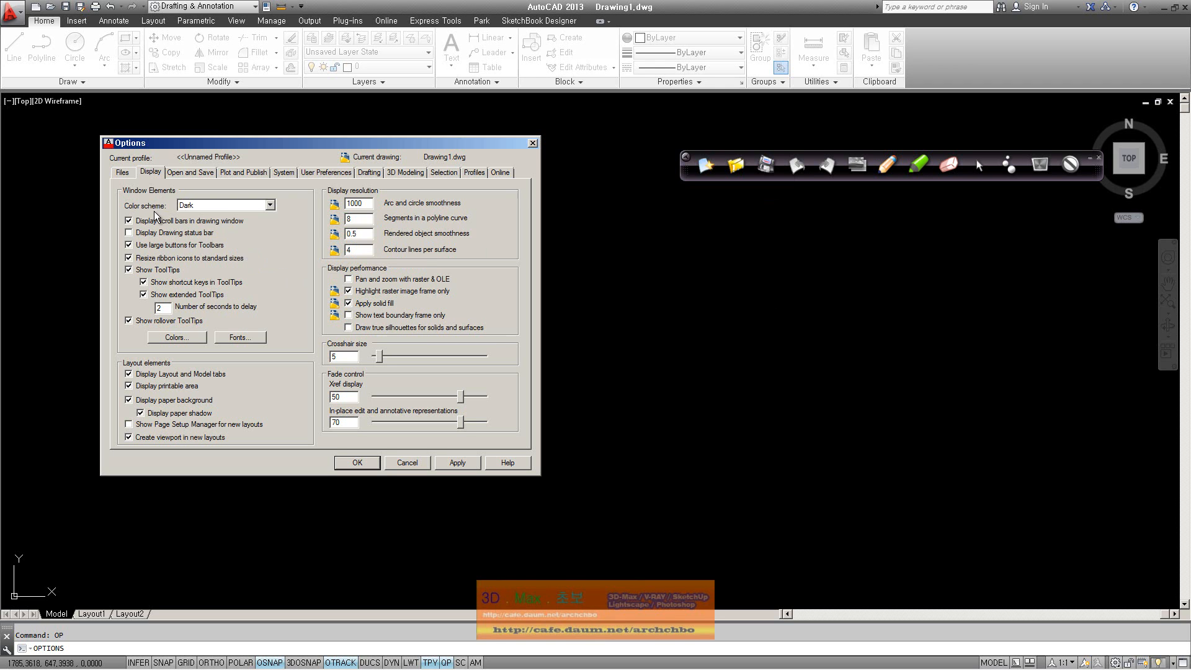
{"action": "left_click", "coordinate": [191, 205]}
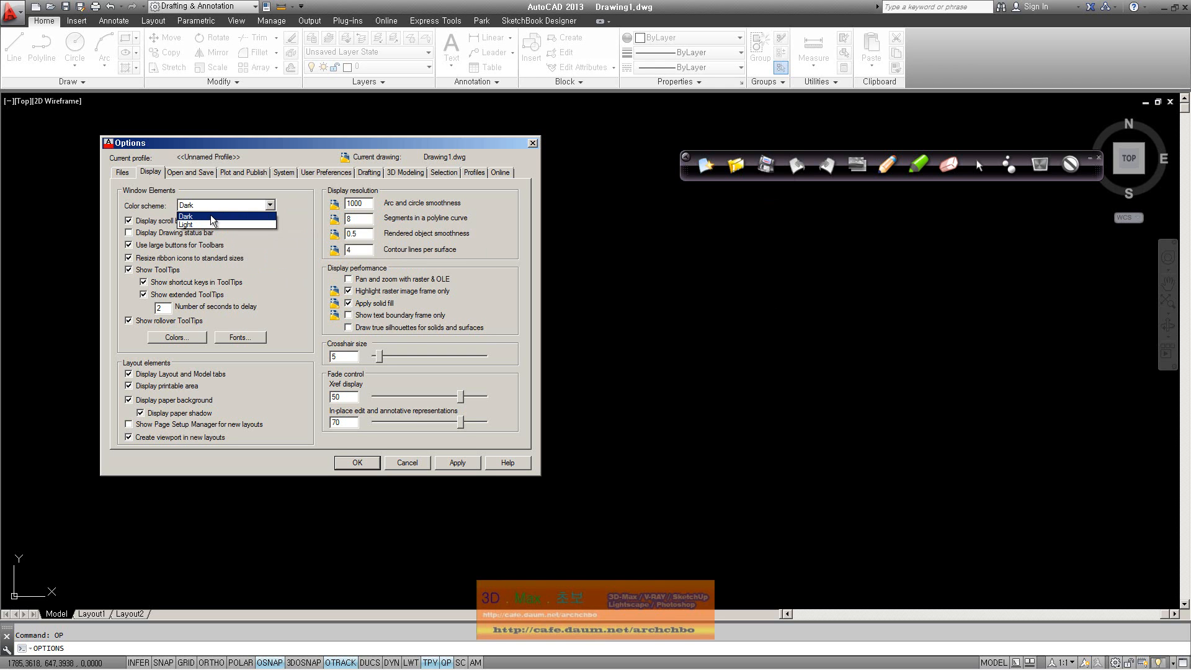
{"action": "left_click", "coordinate": [199, 217]}
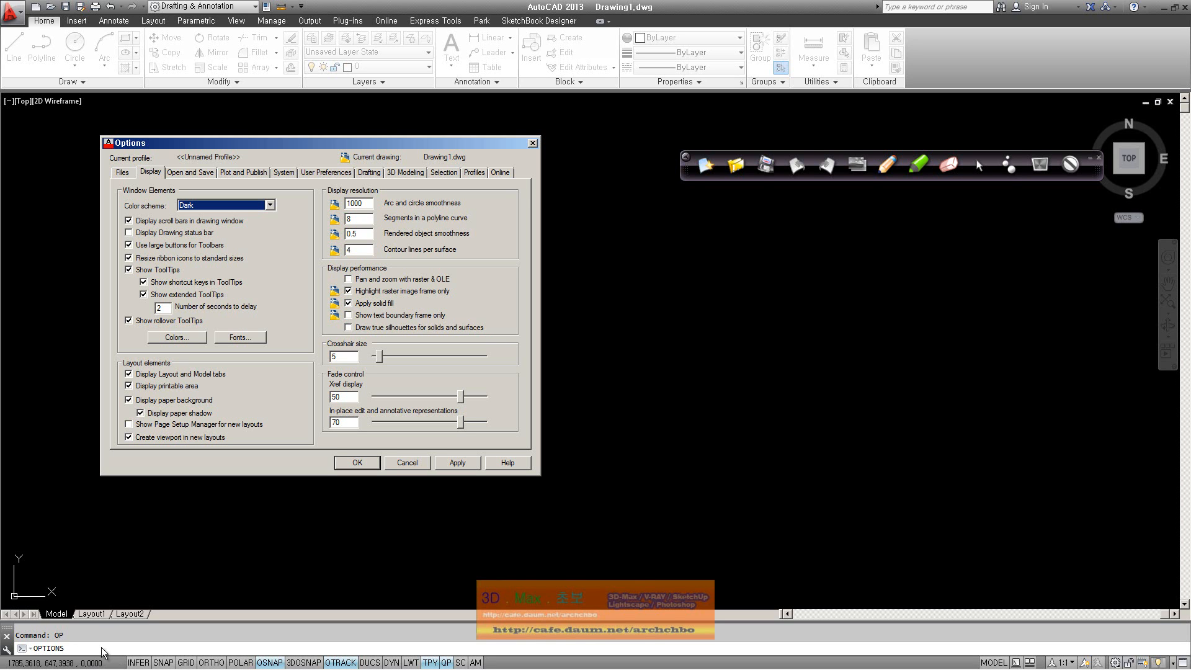
{"action": "left_click", "coordinate": [269, 205]}
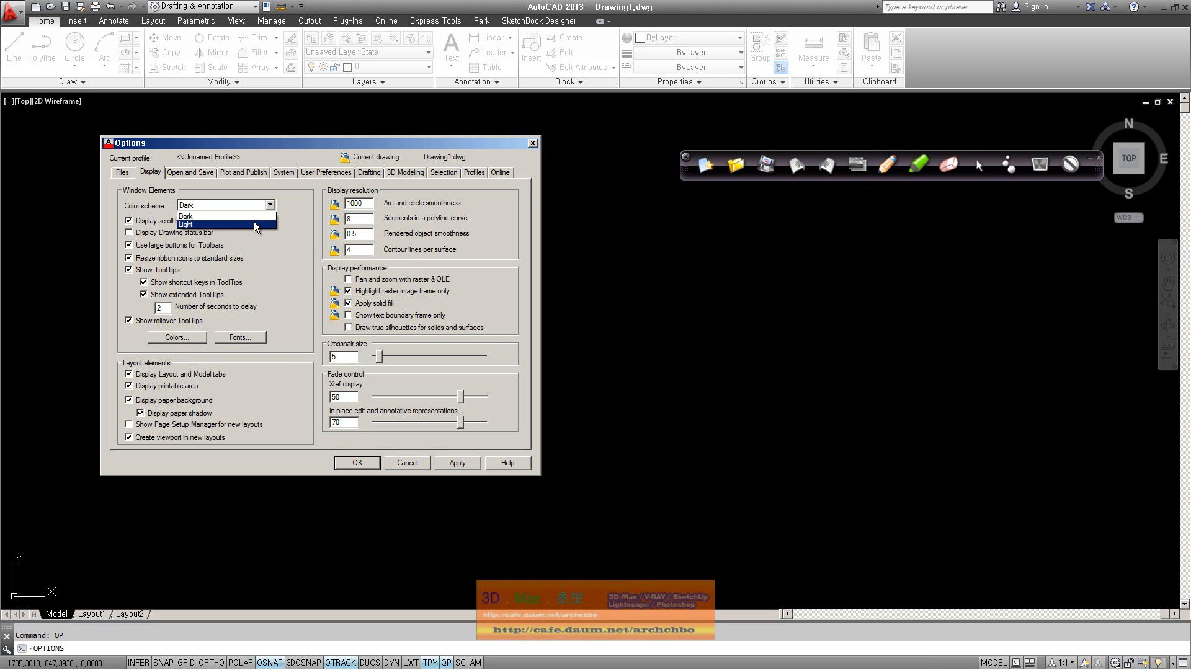
{"action": "left_click", "coordinate": [254, 221]}
{"action": "left_click", "coordinate": [459, 464]}
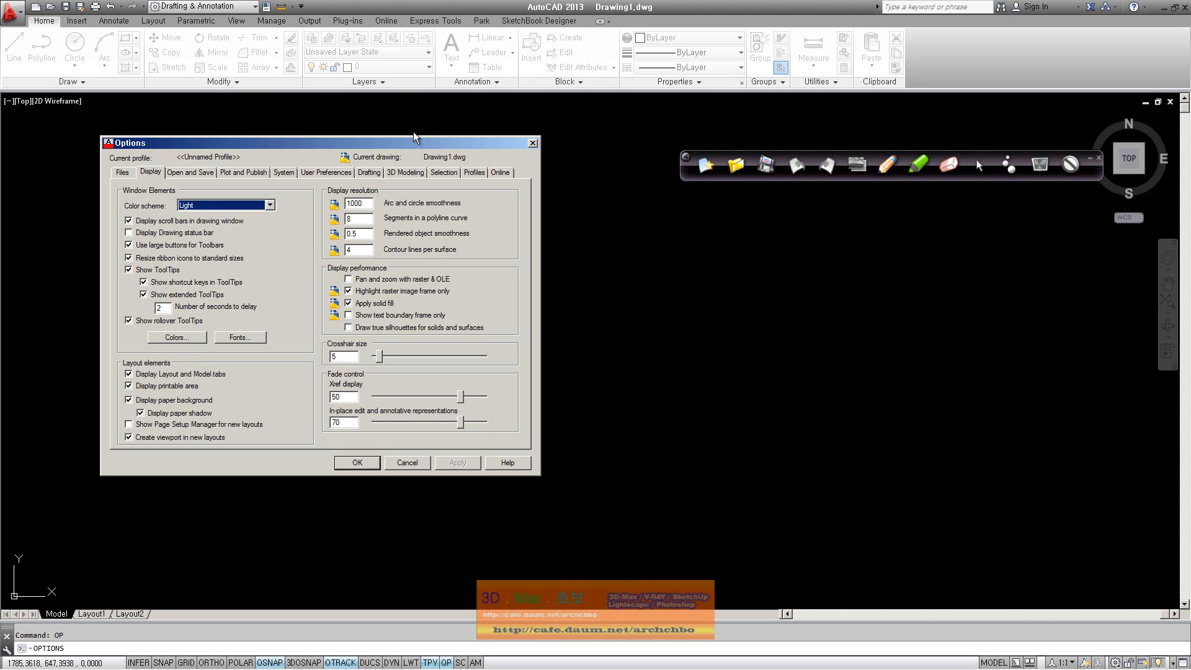
{"action": "left_click", "coordinate": [257, 205]}
{"action": "left_click", "coordinate": [248, 214]}
{"action": "left_click", "coordinate": [459, 463]}
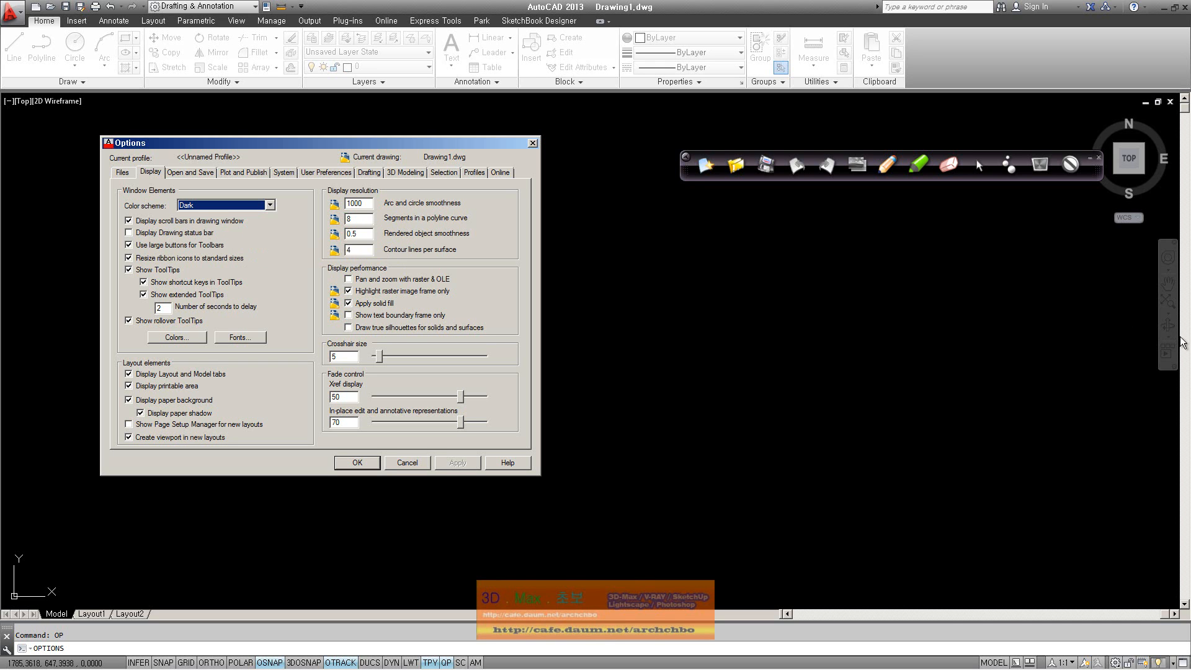
{"action": "left_click", "coordinate": [183, 222]}
{"action": "left_click", "coordinate": [457, 462]}
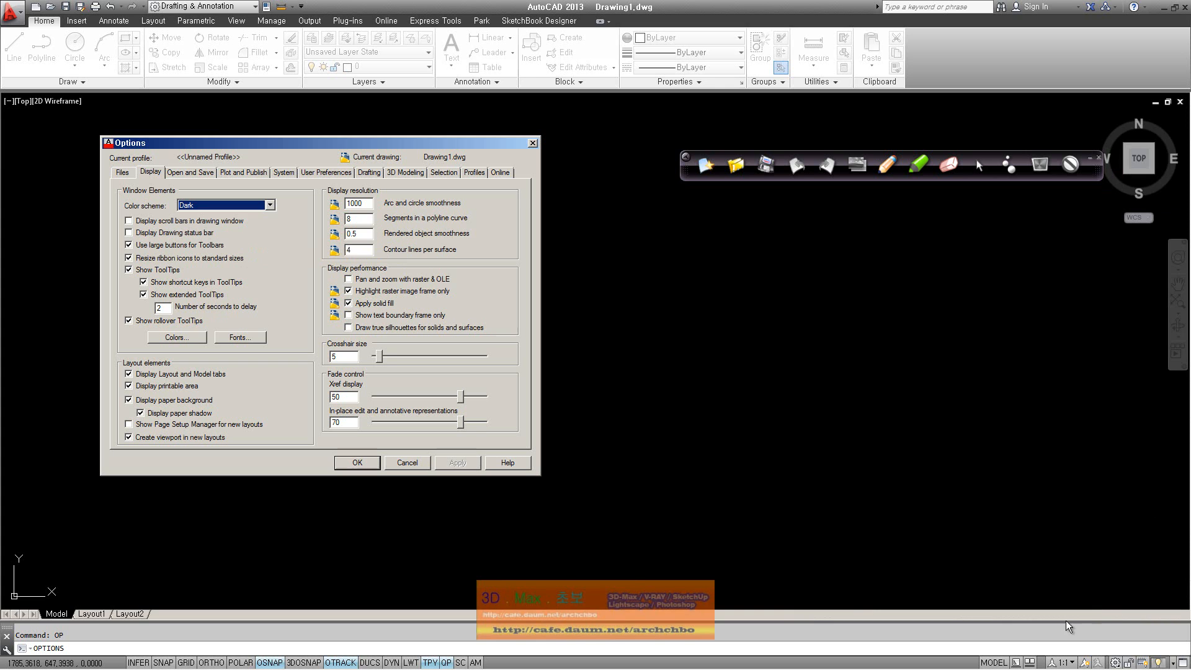
{"action": "left_click", "coordinate": [224, 222]}
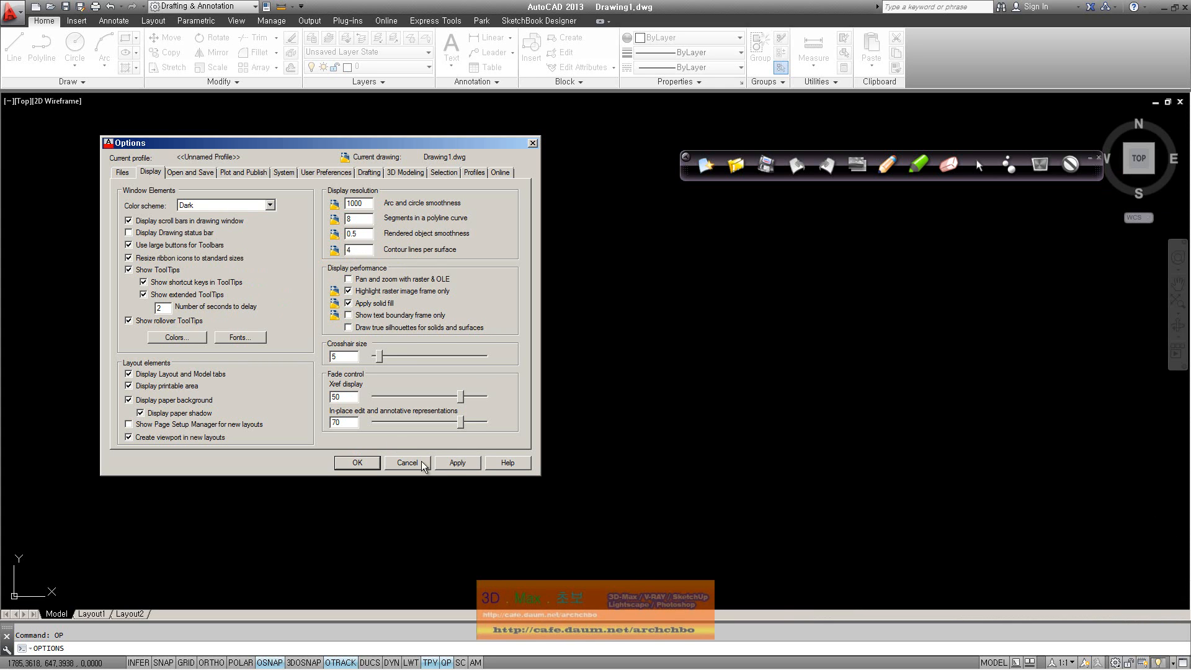
{"action": "left_click", "coordinate": [457, 463]}
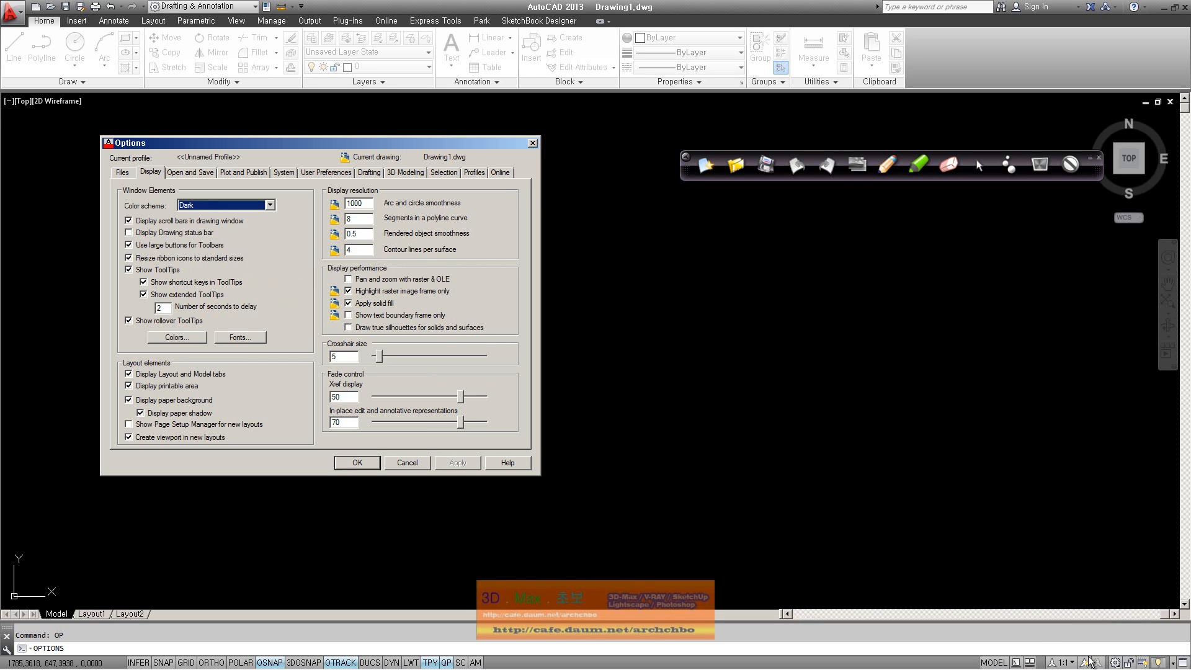
{"action": "left_click", "coordinate": [129, 233]}
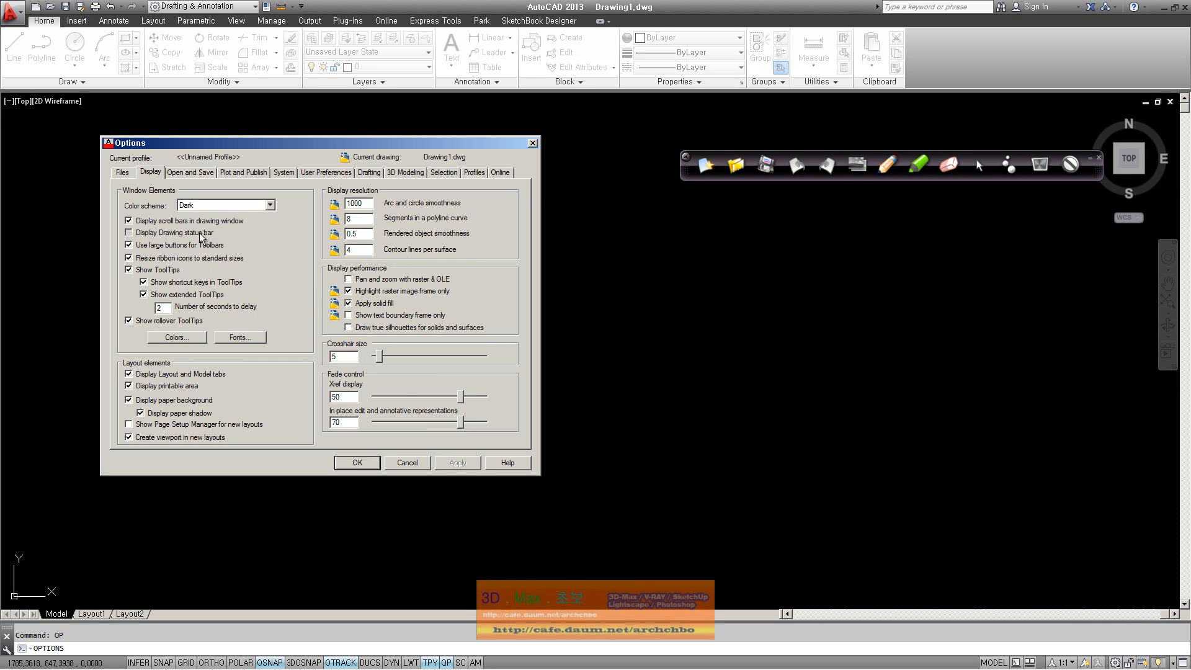
{"action": "left_click", "coordinate": [477, 463]}
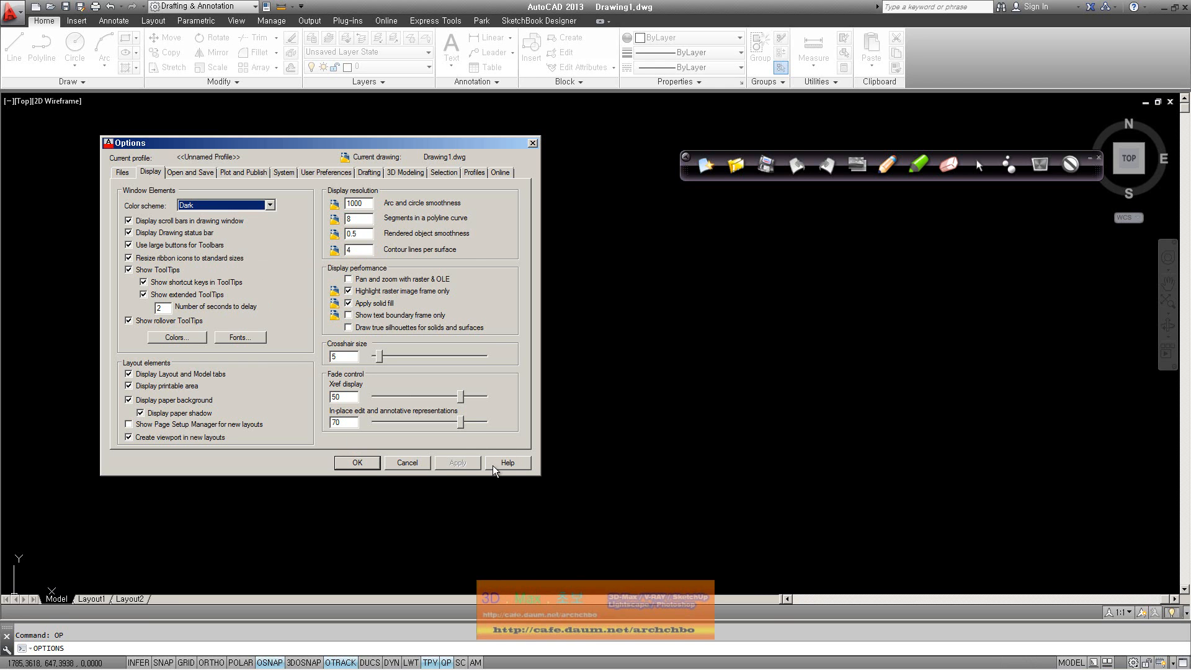
{"action": "left_click", "coordinate": [202, 233]}
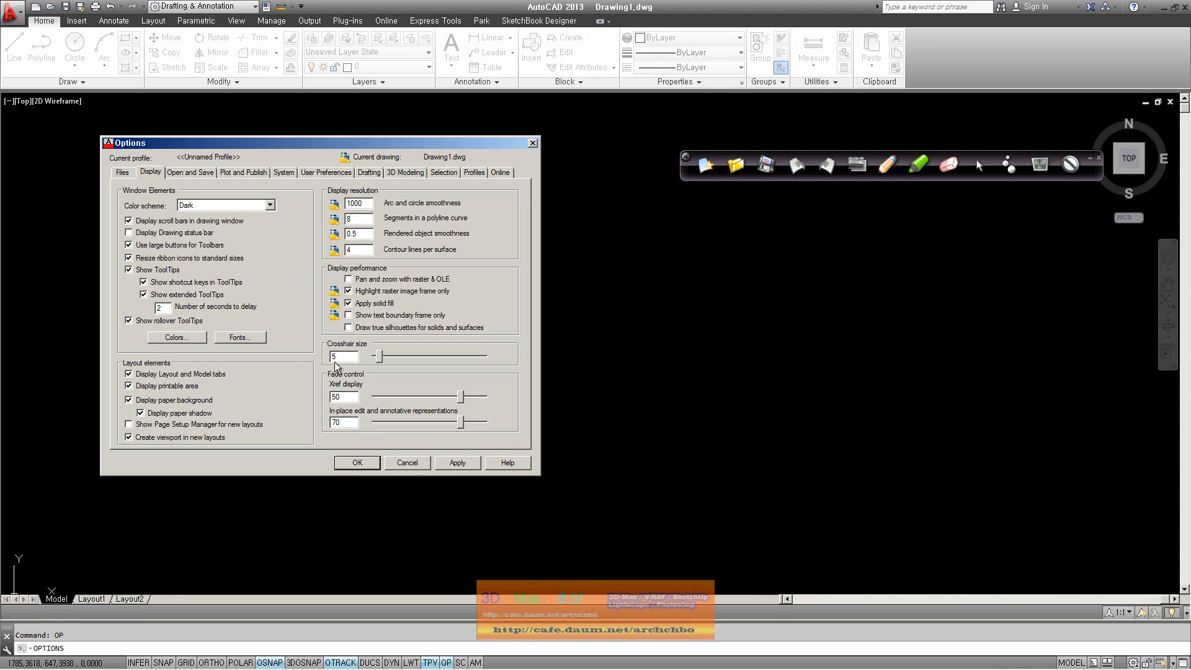
{"action": "left_click", "coordinate": [467, 463]}
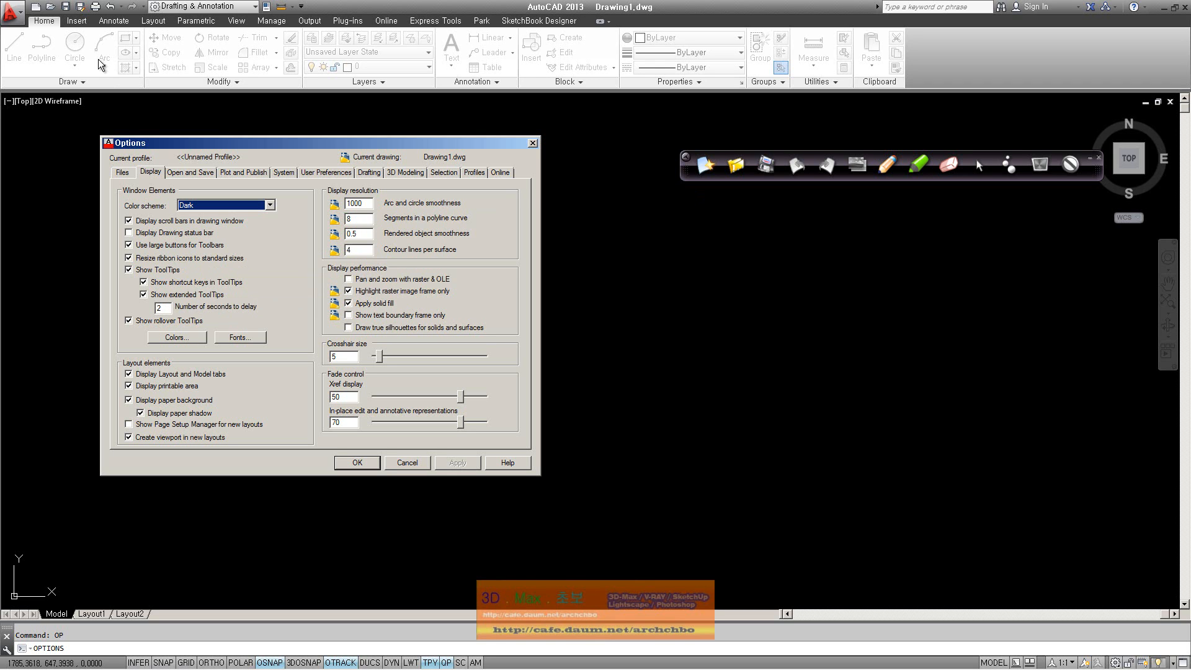
Toggle 'Resize ribbon icons to standard sizes' off and back on, applying each, then confirm with OK
{"action": "left_click", "coordinate": [227, 260]}
{"action": "left_click", "coordinate": [457, 464]}
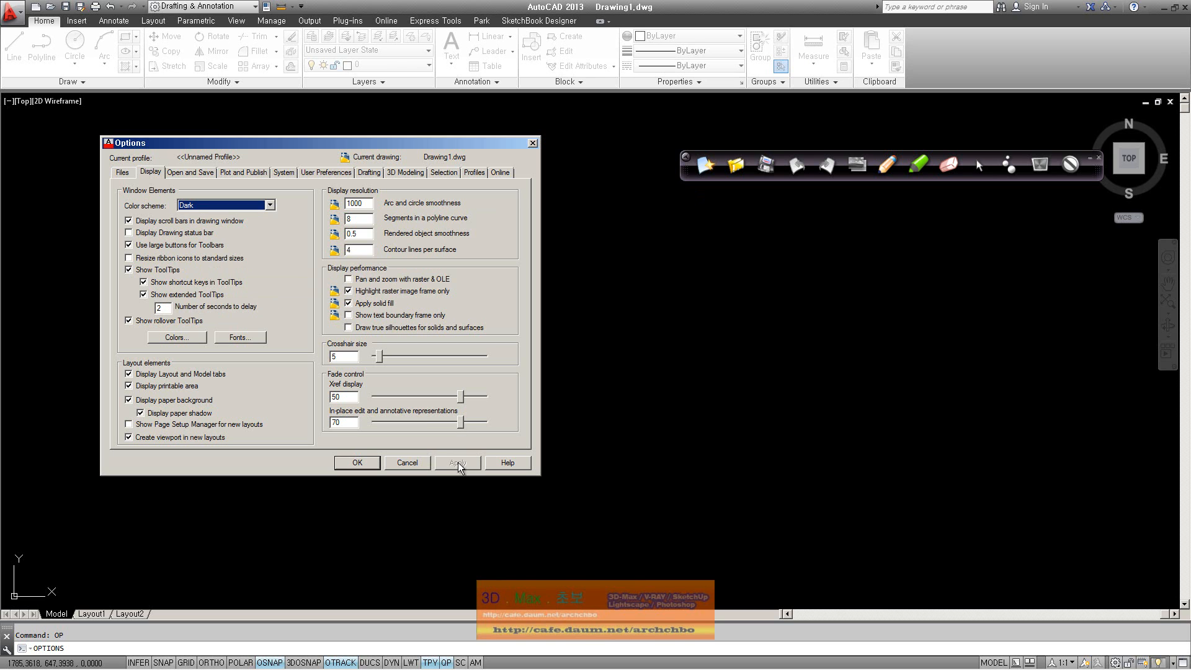
{"action": "left_click", "coordinate": [210, 259]}
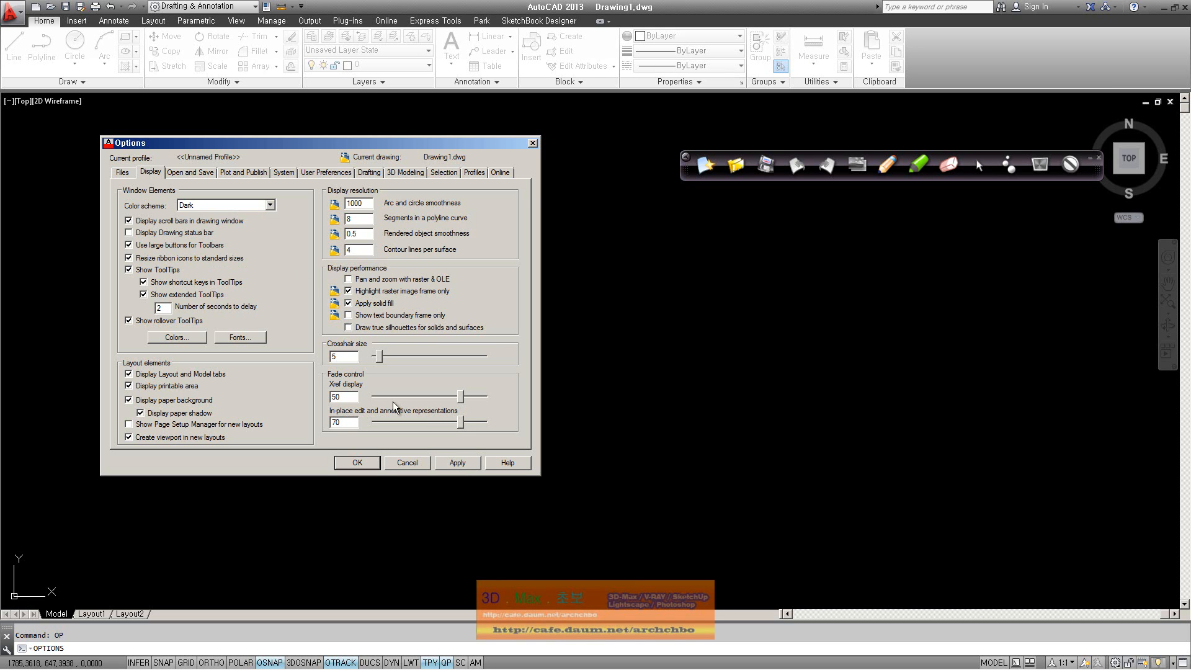
{"action": "left_click", "coordinate": [448, 465]}
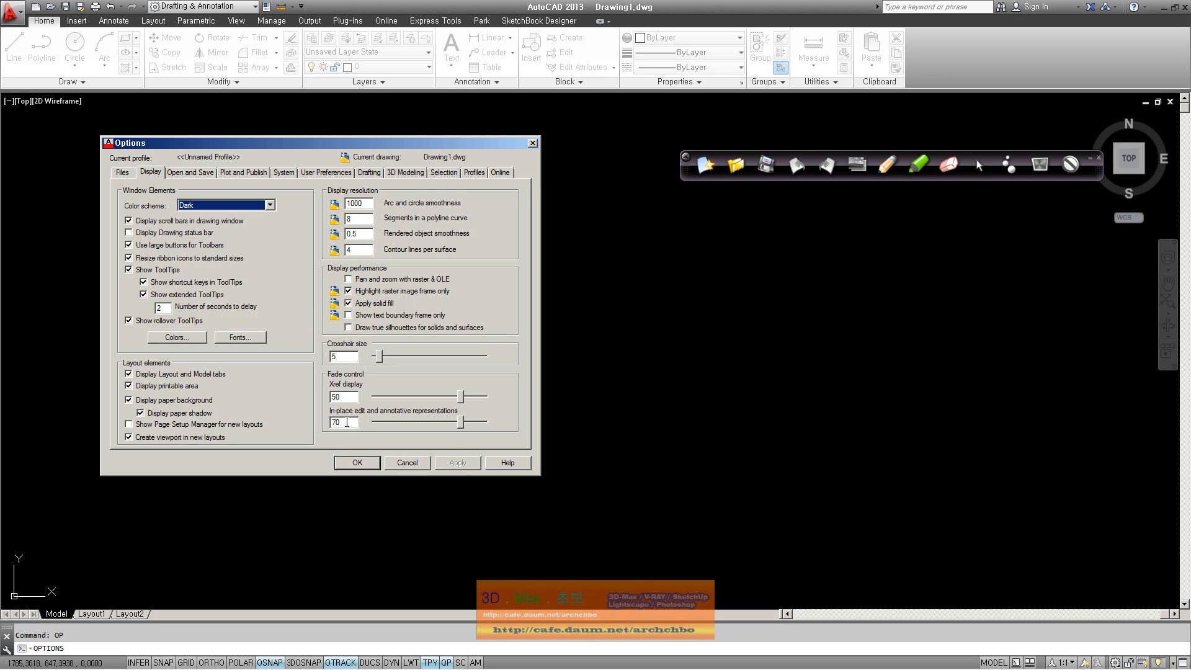
{"action": "left_click", "coordinate": [370, 463]}
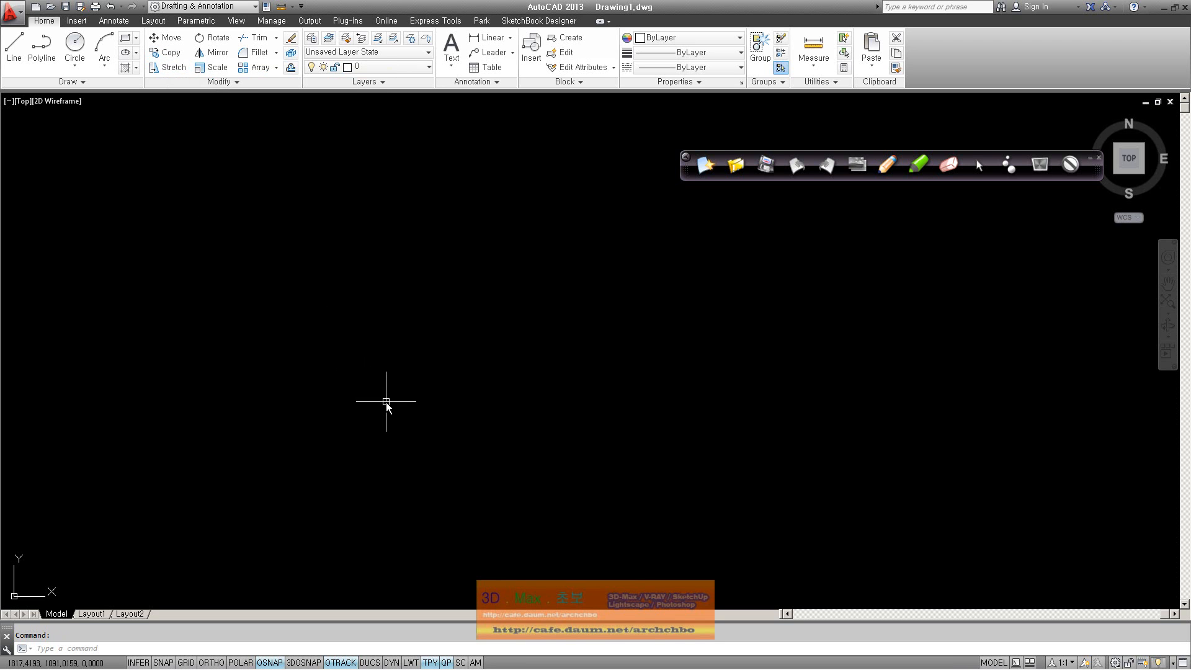
{"action": "type", "text": "op"}
{"action": "key", "text": "Return"}
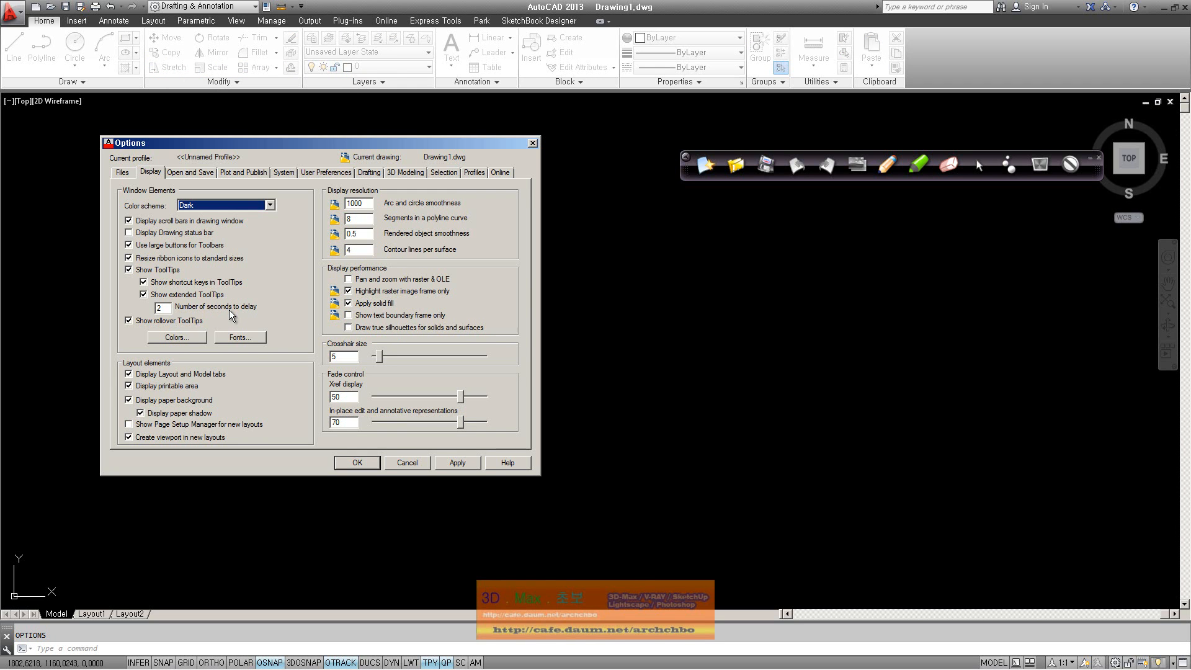
{"action": "left_click_drag", "start_coordinate": [163, 308], "coordinate": [130, 305]}
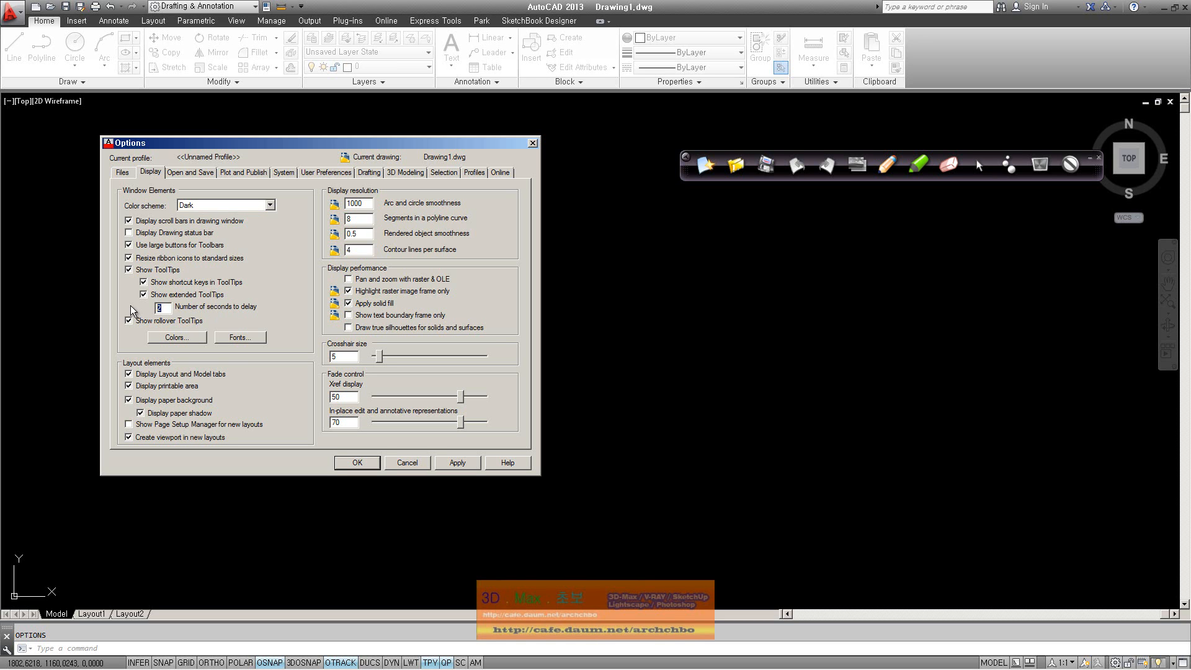
{"action": "left_click", "coordinate": [357, 463]}
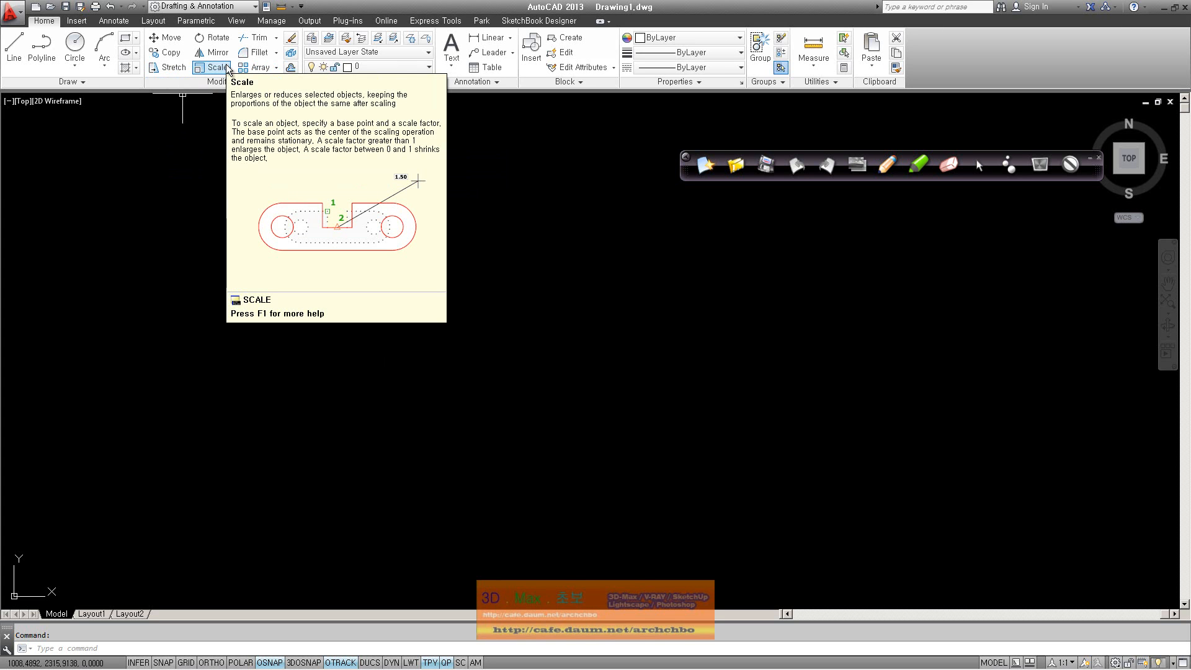
{"action": "type", "text": "op"}
{"action": "key", "text": "Return"}
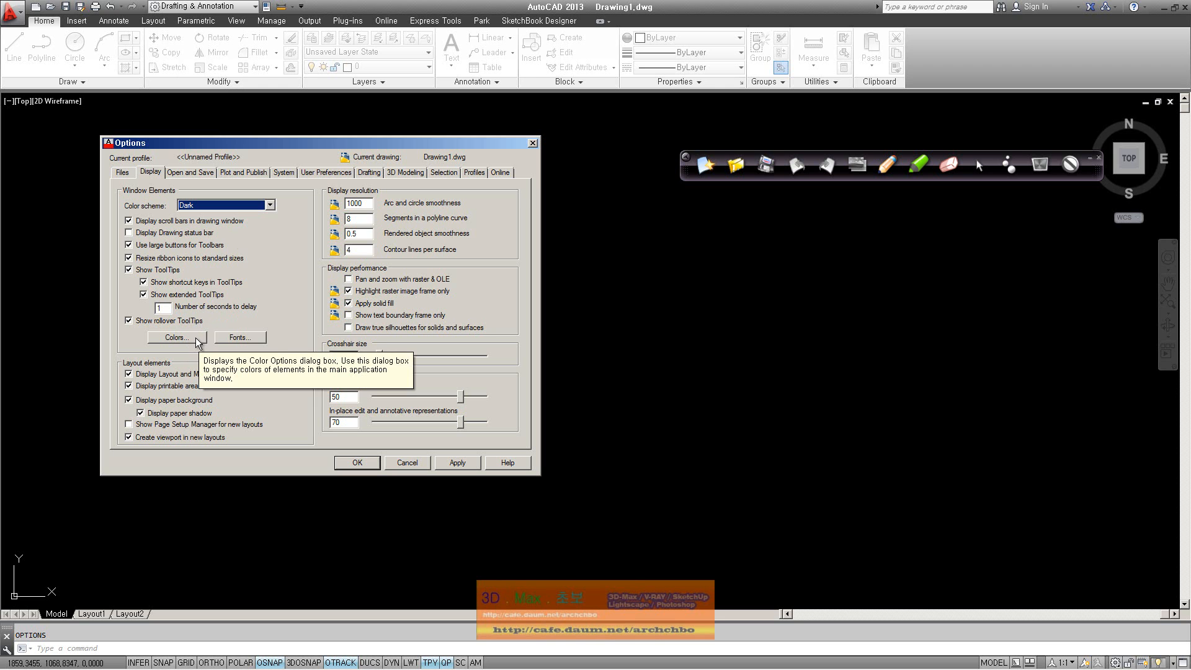
Set the 2D model space Viewport control colour to Yellow and apply it
{"action": "left_click", "coordinate": [197, 339]}
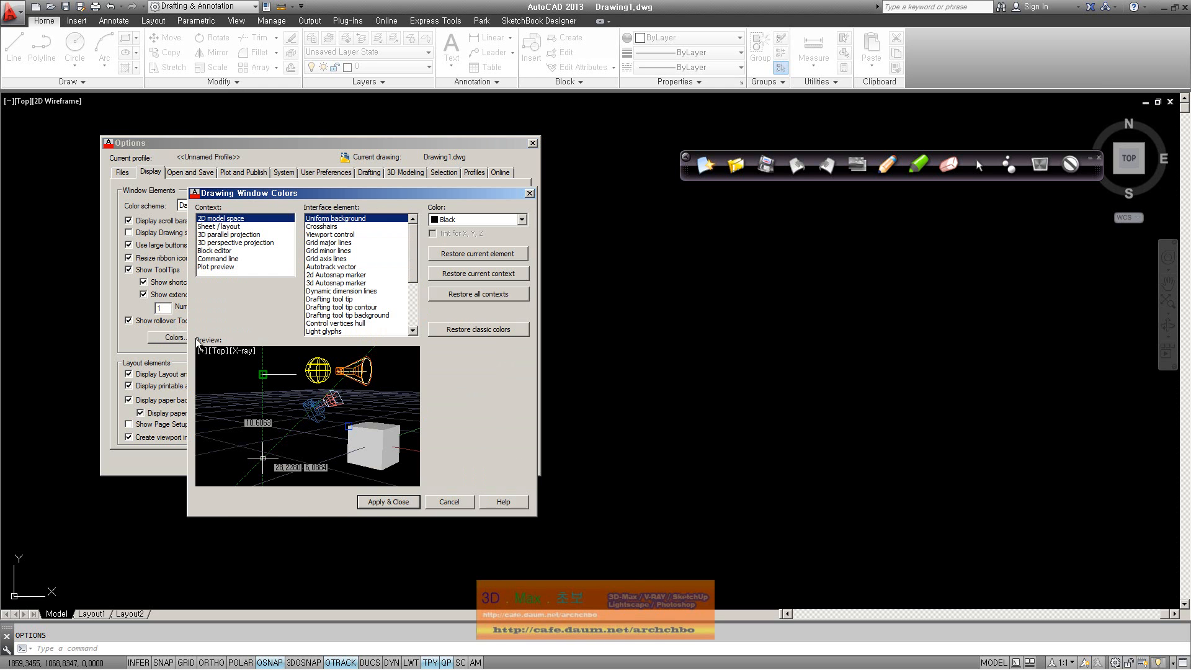
{"action": "mouse_move", "coordinate": [370, 192]}
{"action": "left_mouse_down"}
{"action": "mouse_move", "coordinate": [325, 229]}
{"action": "mouse_move", "coordinate": [343, 222]}
{"action": "left_mouse_up"}
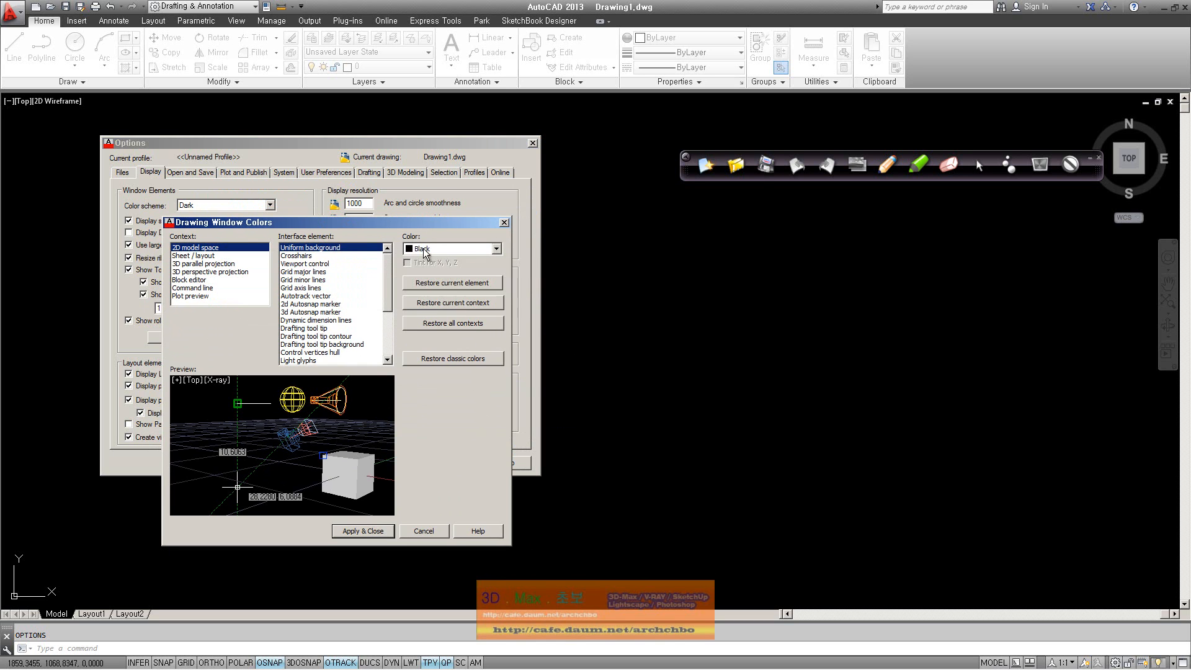
{"action": "left_click", "coordinate": [326, 256]}
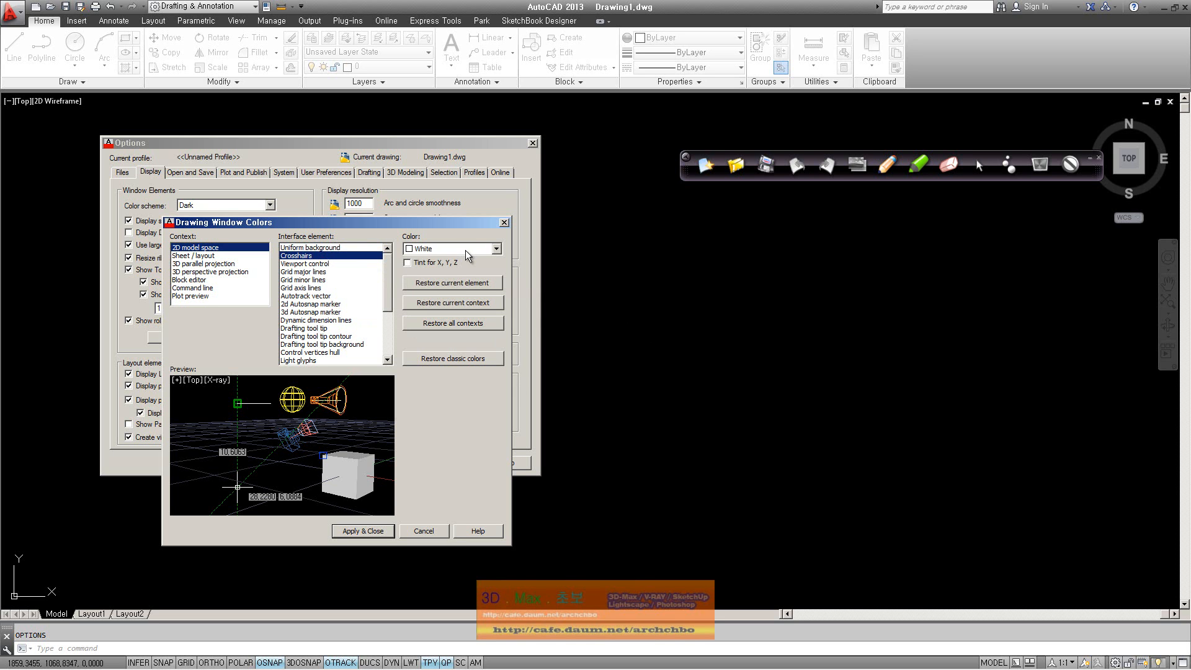
{"action": "left_click", "coordinate": [355, 265]}
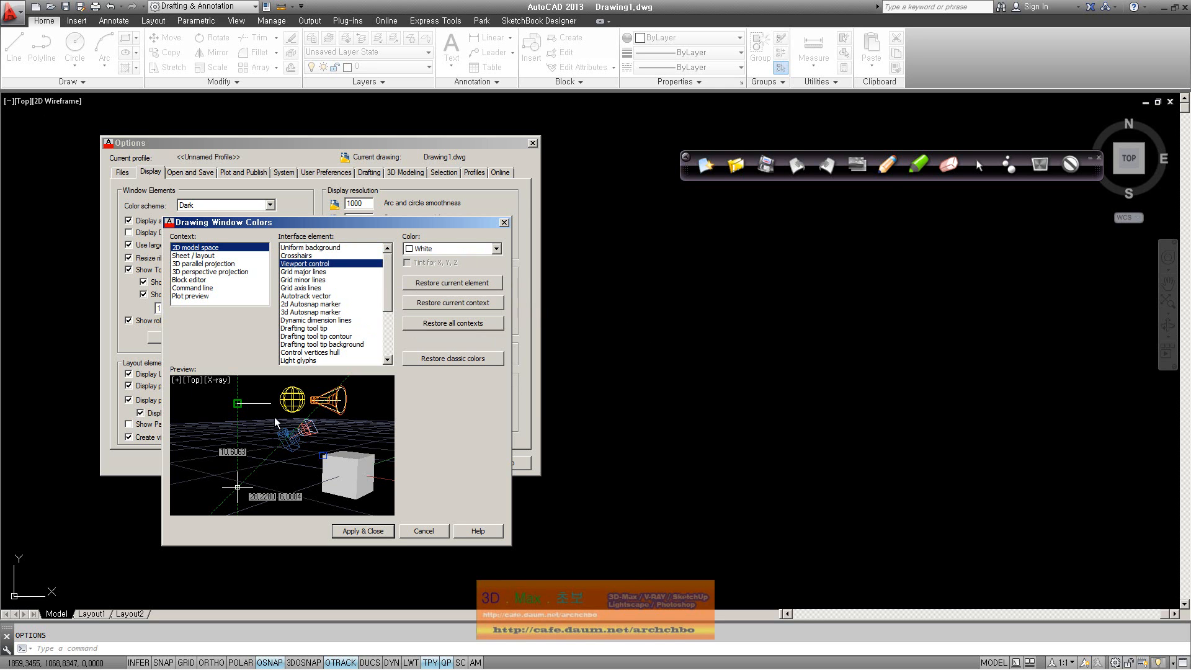
{"action": "left_click", "coordinate": [474, 248]}
{"action": "left_click", "coordinate": [477, 271]}
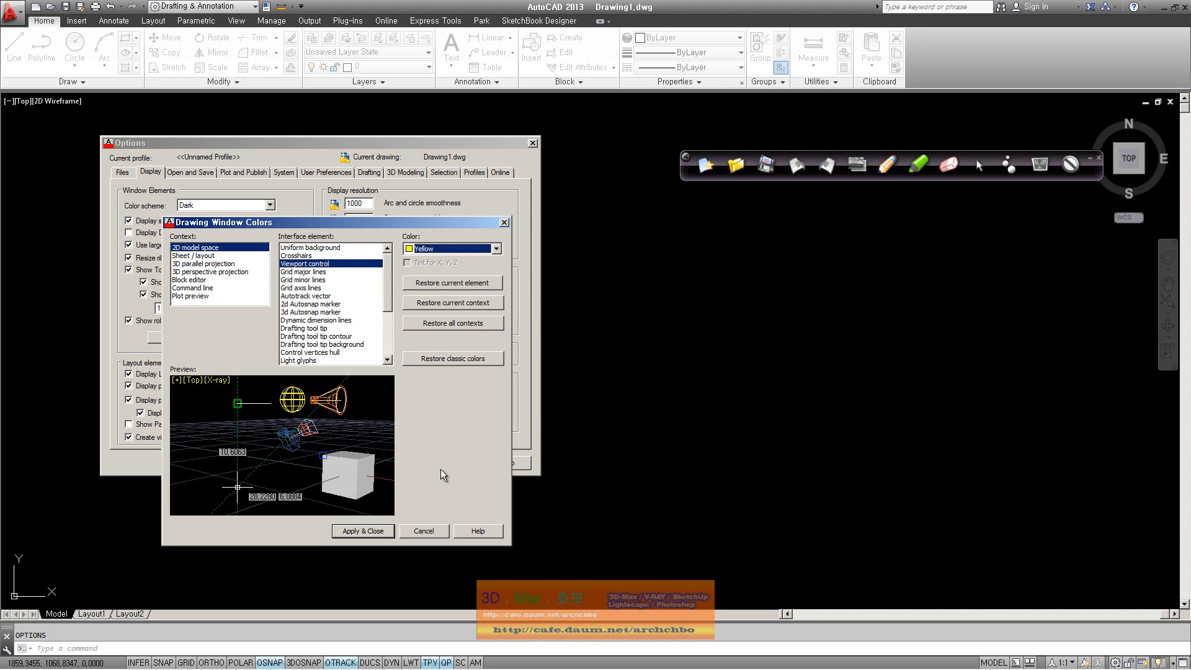
{"action": "left_click", "coordinate": [363, 531]}
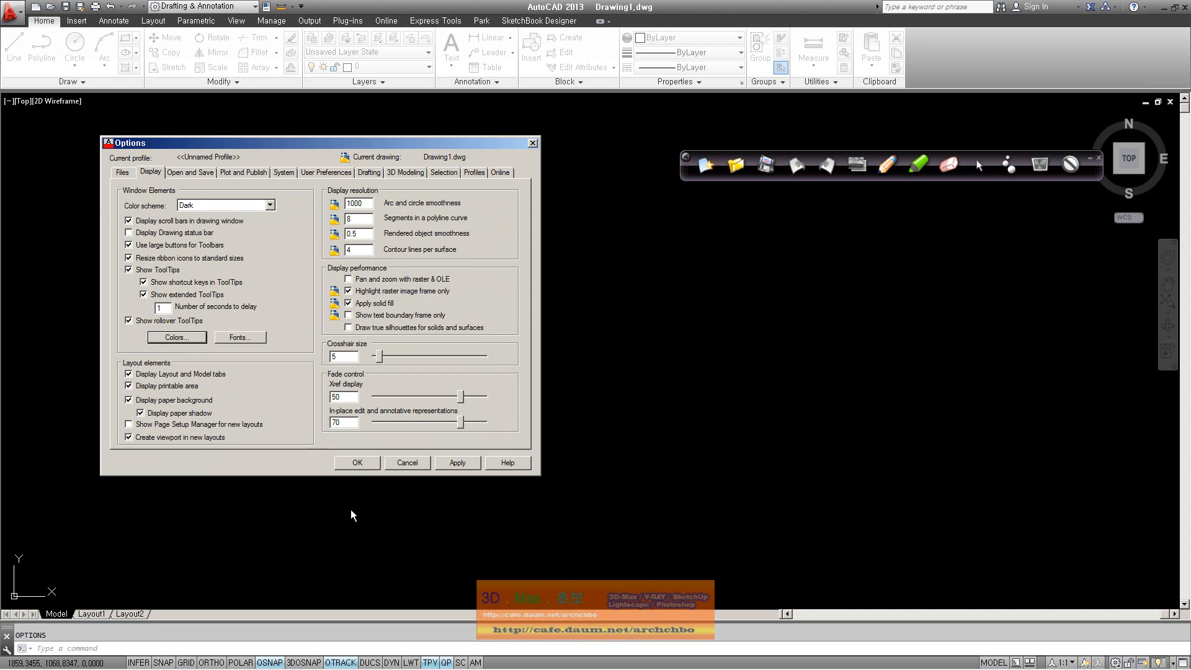
{"action": "left_click", "coordinate": [471, 464]}
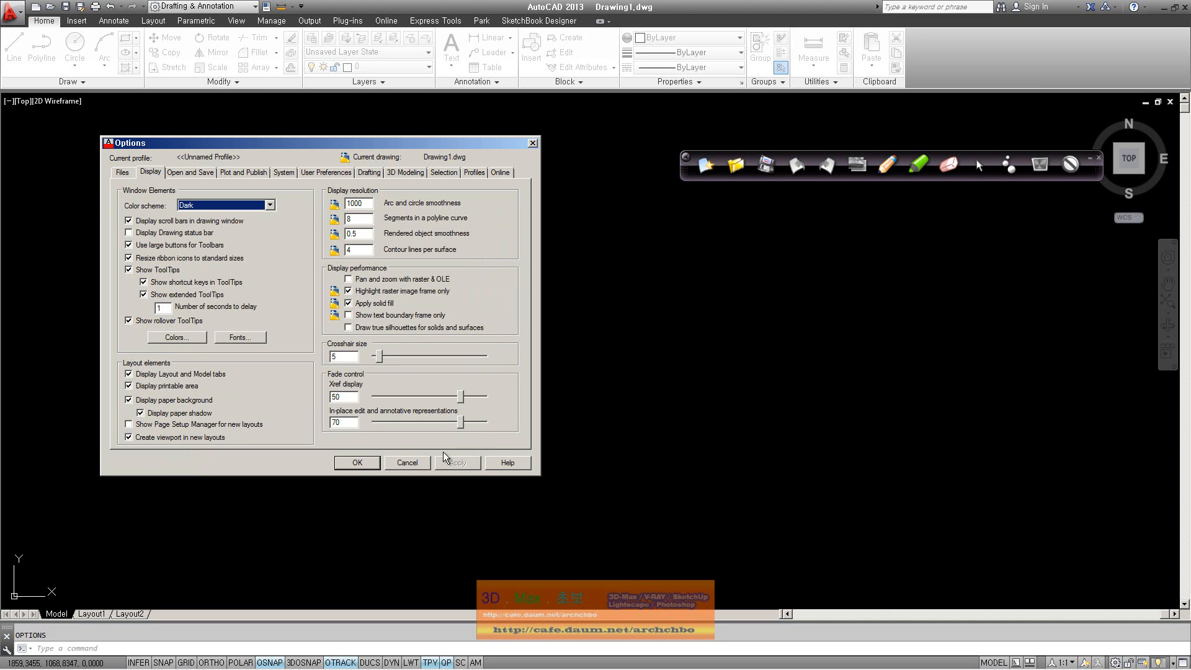
Review the Sheet/layout and 3D parallel projection colours, close Colors, and open the command line font settings
{"action": "left_click", "coordinate": [189, 338]}
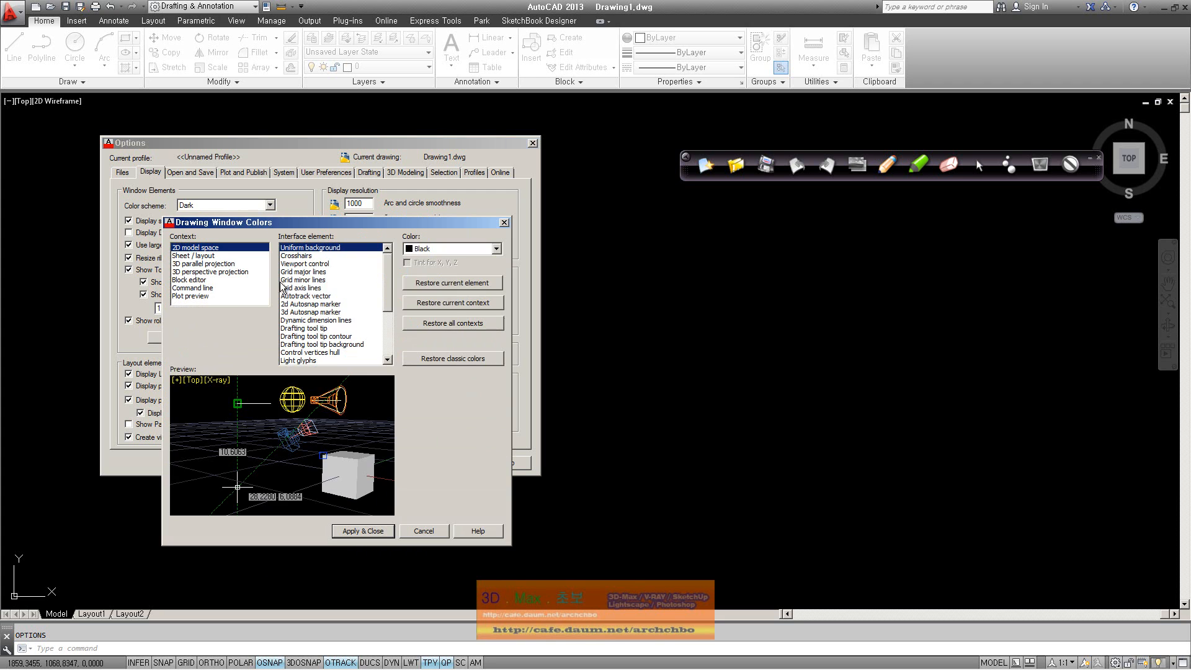
{"action": "left_click", "coordinate": [235, 256]}
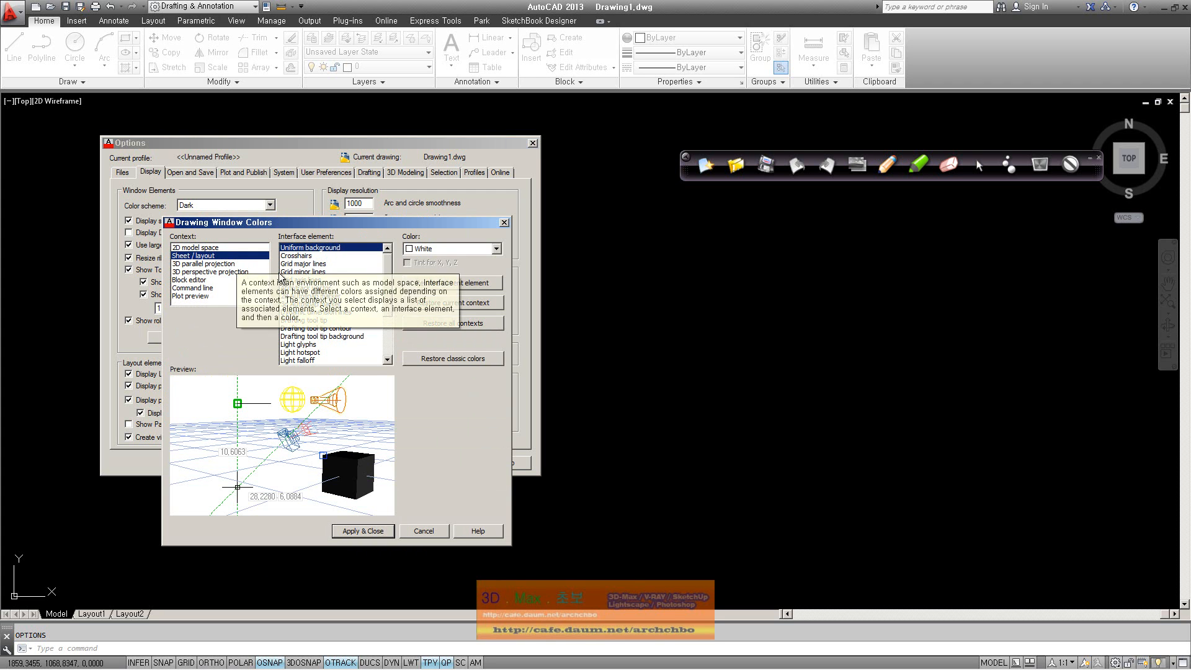
{"action": "left_click", "coordinate": [234, 264]}
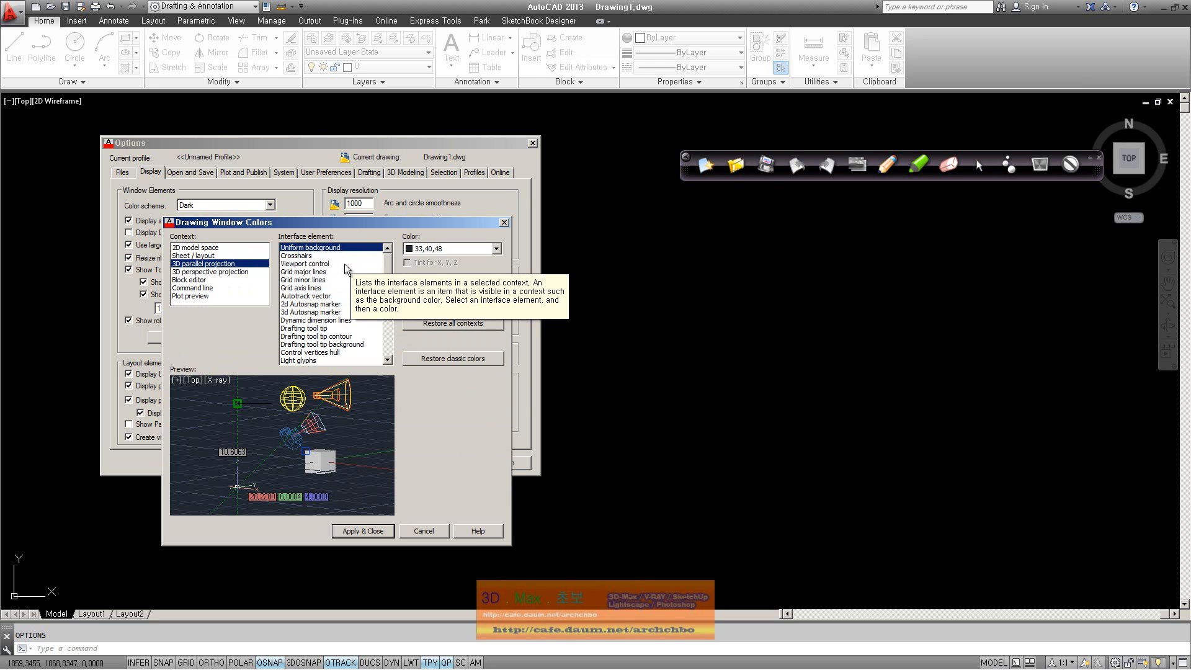
{"action": "left_click", "coordinate": [237, 247]}
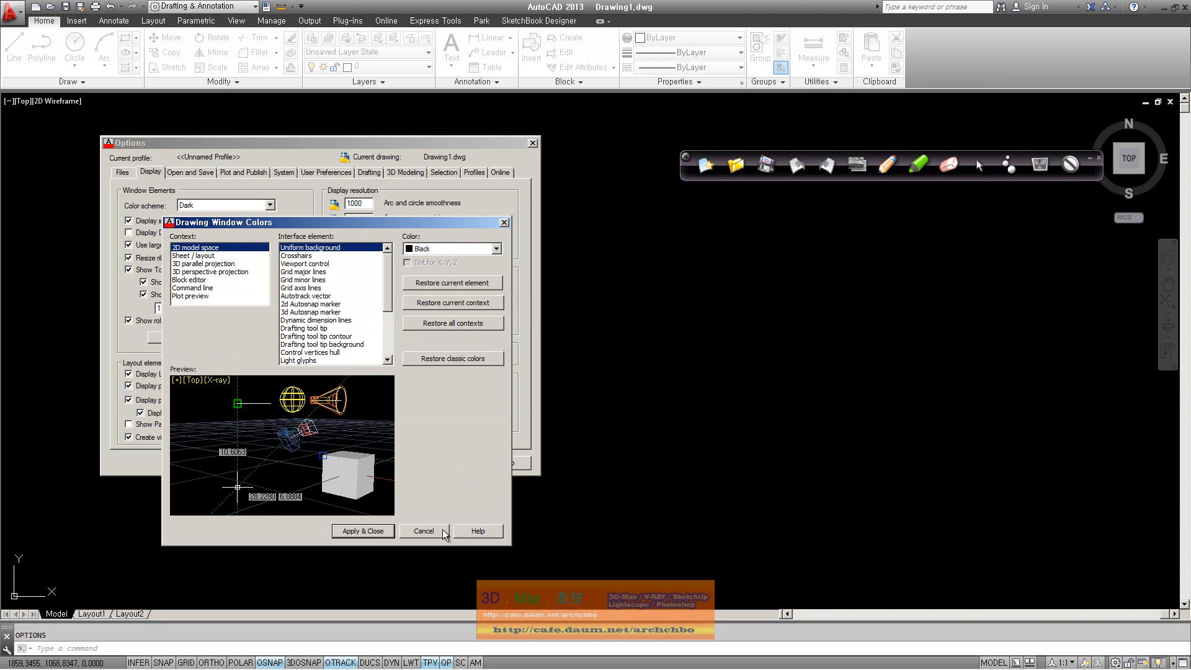
{"action": "left_click", "coordinate": [363, 531]}
{"action": "left_click", "coordinate": [253, 337]}
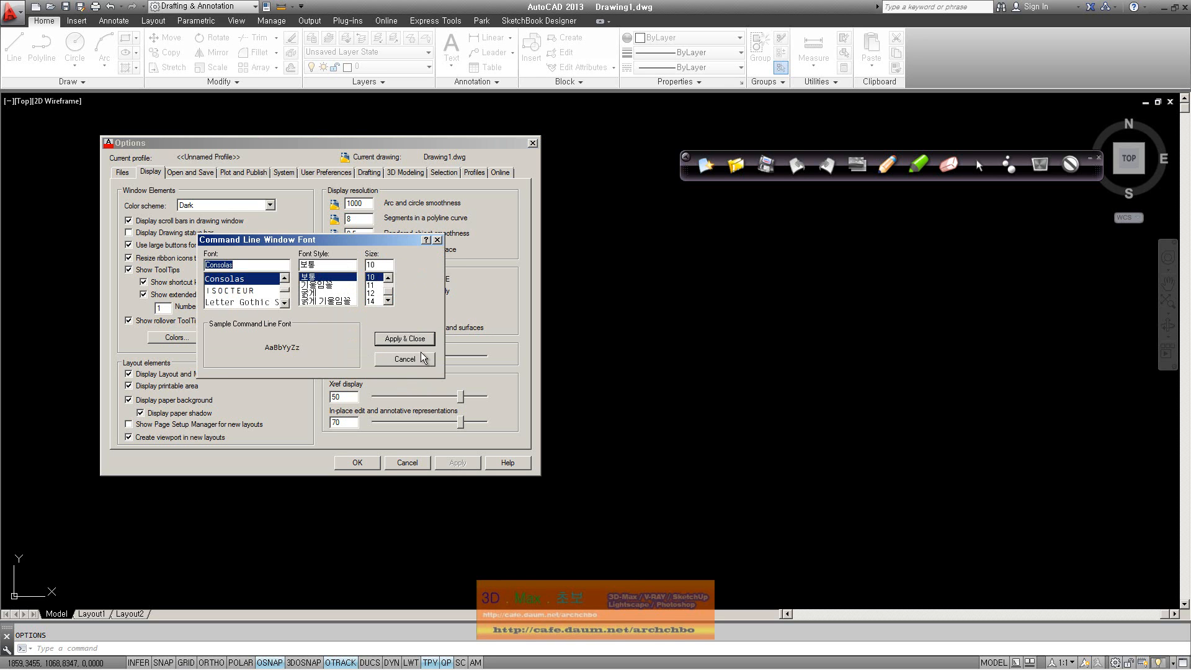
{"action": "left_click", "coordinate": [420, 357]}
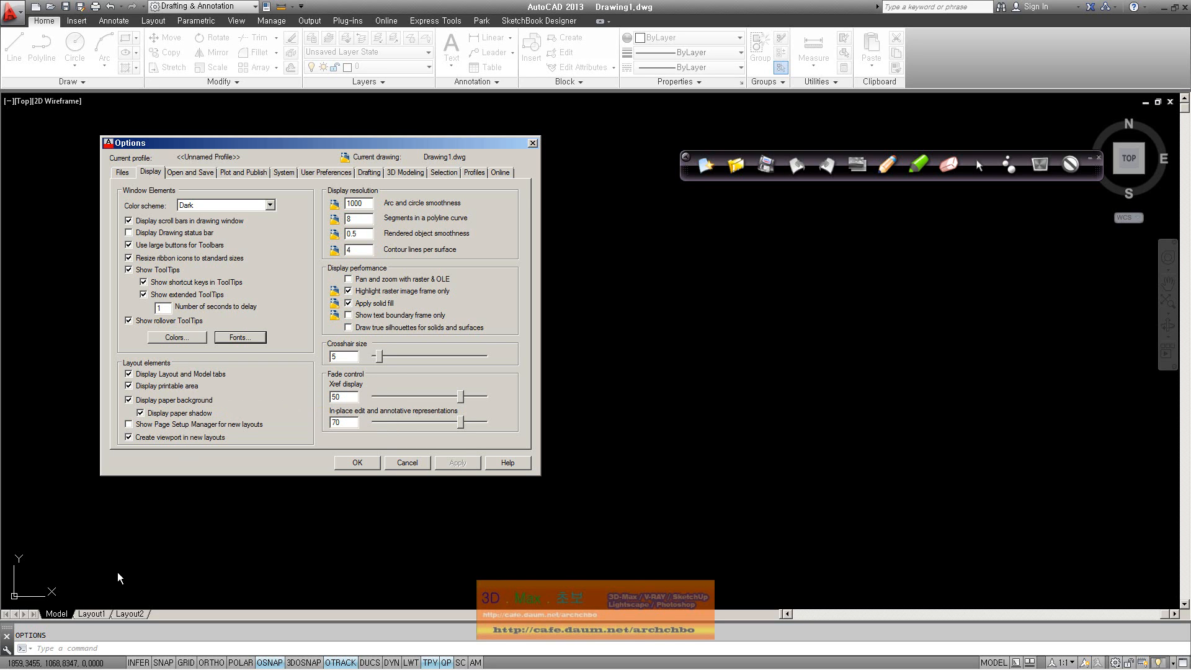
{"action": "left_click", "coordinate": [210, 372]}
{"action": "left_click", "coordinate": [441, 462]}
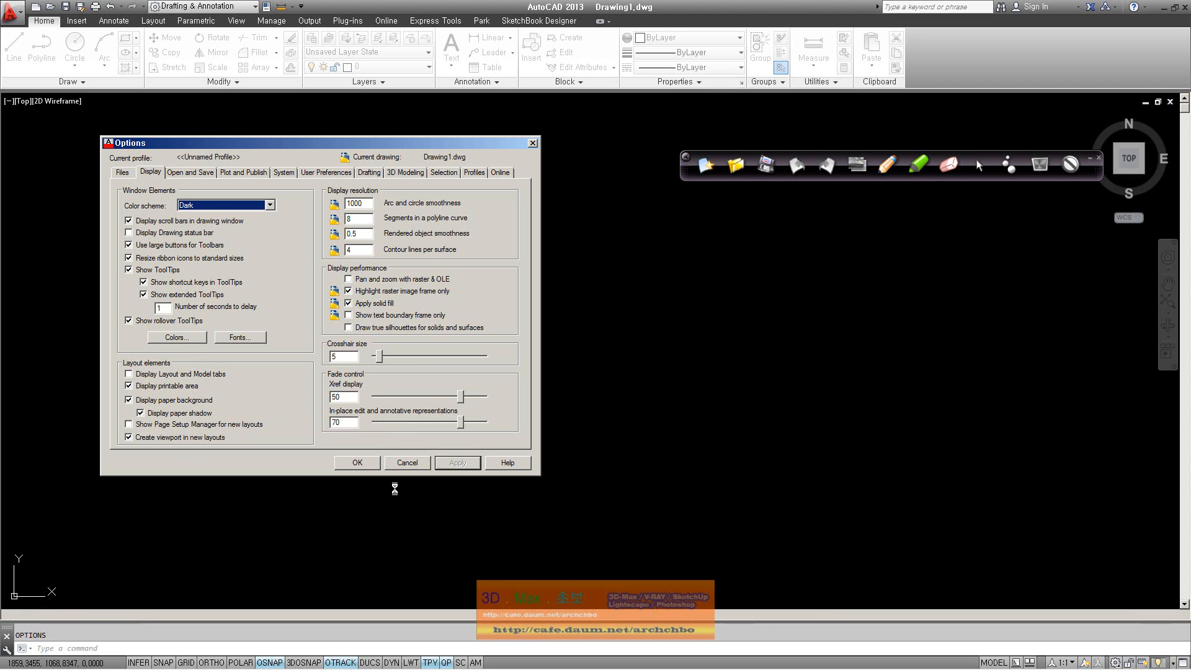
{"action": "left_click", "coordinate": [214, 374]}
{"action": "left_click", "coordinate": [456, 462]}
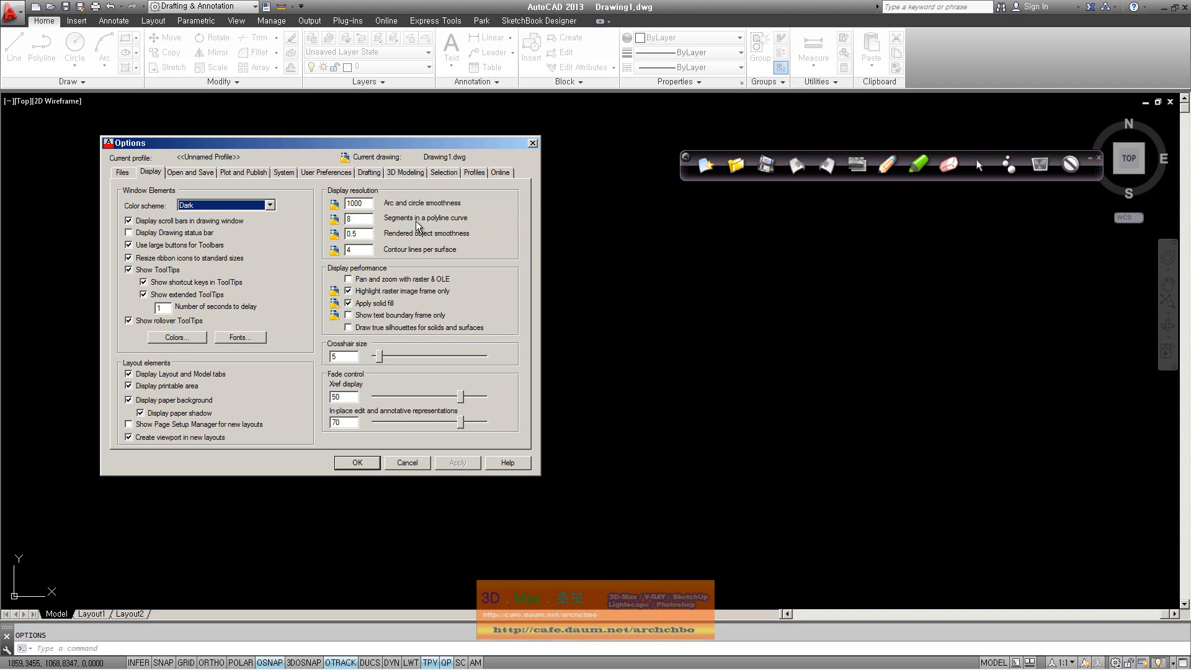
{"action": "left_click", "coordinate": [888, 166]}
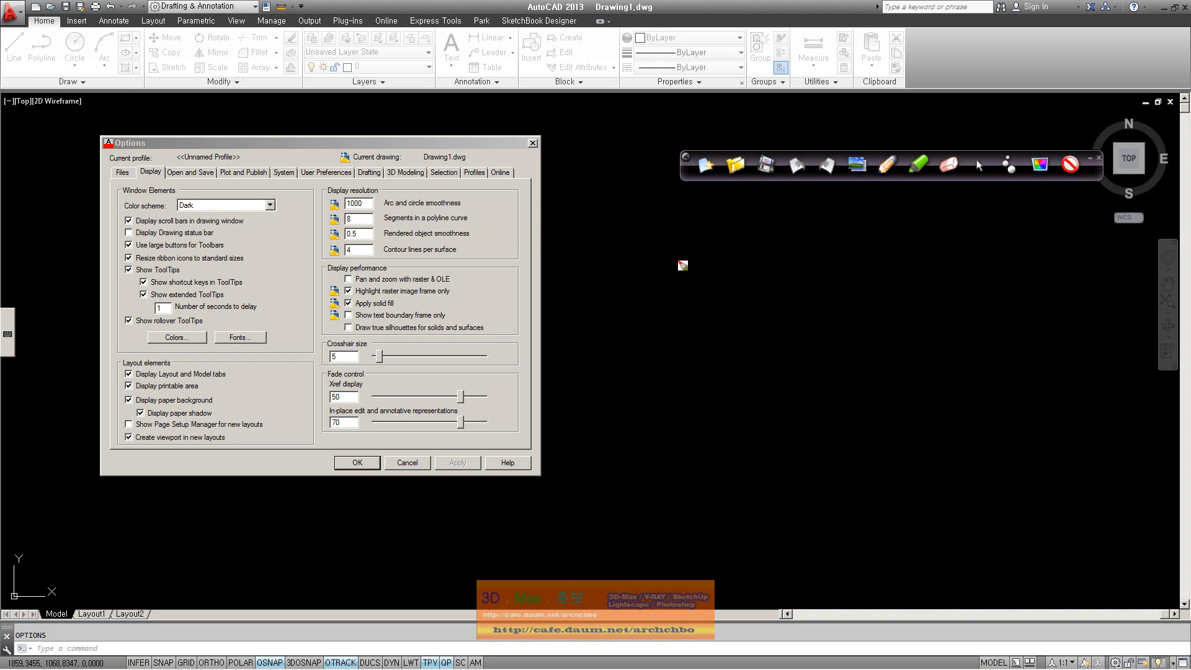
{"action": "mouse_move", "coordinate": [670, 274]}
{"action": "left_mouse_down"}
{"action": "mouse_move", "coordinate": [699, 248]}
{"action": "mouse_move", "coordinate": [878, 268]}
{"action": "left_mouse_up"}
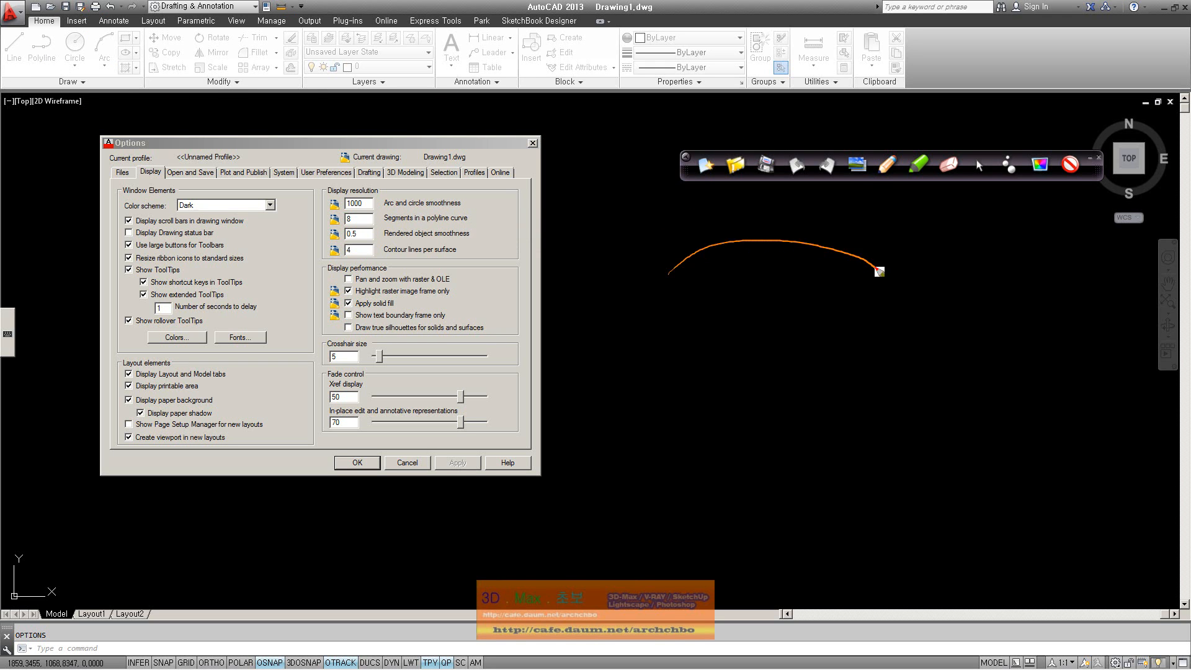
{"action": "left_click_drag", "start_coordinate": [405, 228], "coordinate": [504, 222]}
{"action": "left_click_drag", "start_coordinate": [730, 240], "coordinate": [727, 247]}
{"action": "left_click_drag", "start_coordinate": [850, 240], "coordinate": [847, 247]}
{"action": "left_click_drag", "start_coordinate": [873, 257], "coordinate": [871, 264]}
{"action": "left_click_drag", "start_coordinate": [794, 246], "coordinate": [790, 253]}
{"action": "left_click_drag", "start_coordinate": [761, 245], "coordinate": [759, 251]}
{"action": "left_click_drag", "start_coordinate": [665, 273], "coordinate": [680, 261]}
{"action": "left_click_drag", "start_coordinate": [685, 296], "coordinate": [872, 299]}
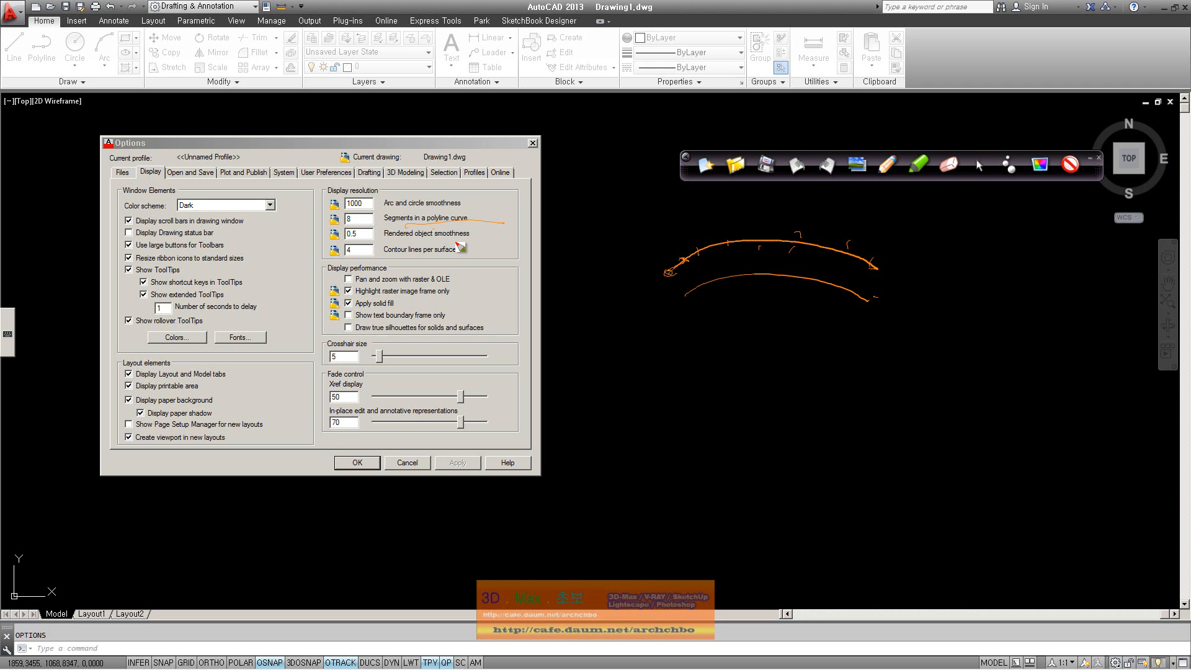
{"action": "mouse_move", "coordinate": [710, 312]}
{"action": "left_mouse_down"}
{"action": "mouse_move", "coordinate": [681, 344]}
{"action": "mouse_move", "coordinate": [874, 331]}
{"action": "mouse_move", "coordinate": [949, 345]}
{"action": "mouse_move", "coordinate": [1006, 324]}
{"action": "mouse_move", "coordinate": [989, 329]}
{"action": "mouse_move", "coordinate": [1040, 338]}
{"action": "mouse_move", "coordinate": [1021, 379]}
{"action": "mouse_move", "coordinate": [1075, 369]}
{"action": "left_mouse_up"}
{"action": "mouse_move", "coordinate": [758, 393]}
{"action": "left_mouse_down"}
{"action": "mouse_move", "coordinate": [831, 393]}
{"action": "mouse_move", "coordinate": [809, 435]}
{"action": "mouse_move", "coordinate": [856, 408]}
{"action": "left_mouse_up"}
{"action": "left_click_drag", "start_coordinate": [727, 440], "coordinate": [800, 480]}
{"action": "left_click_drag", "start_coordinate": [852, 417], "coordinate": [813, 483]}
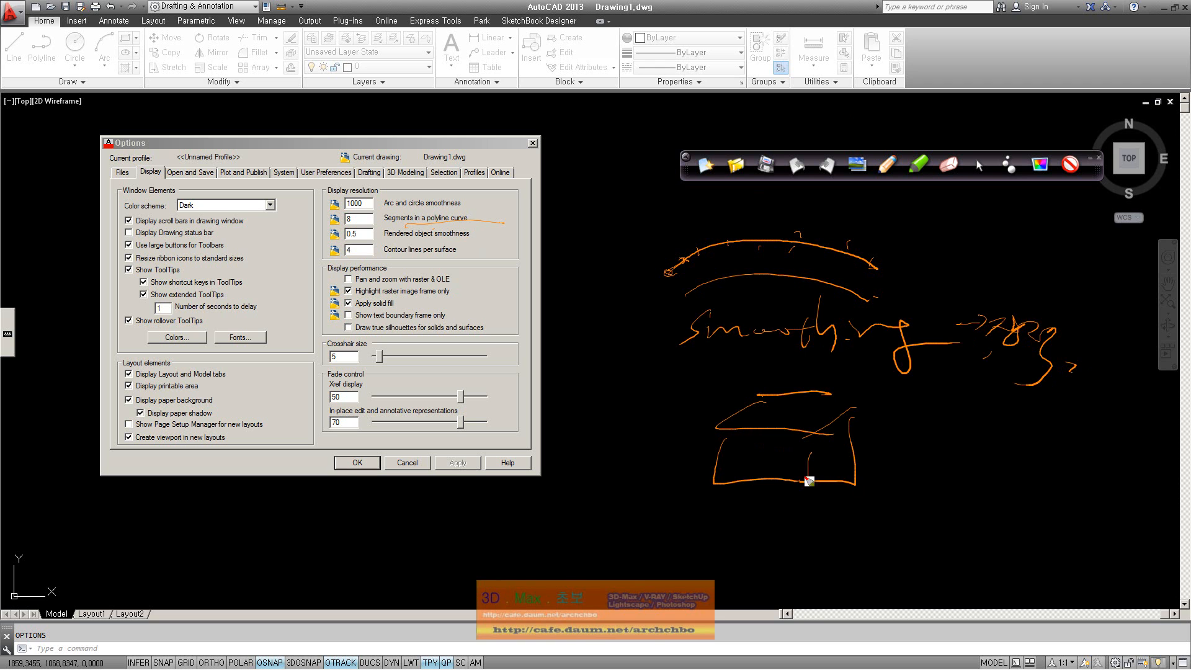
{"action": "mouse_move", "coordinate": [743, 453]}
{"action": "left_mouse_down"}
{"action": "mouse_move", "coordinate": [659, 489]}
{"action": "mouse_move", "coordinate": [713, 485]}
{"action": "left_mouse_up"}
{"action": "left_click_drag", "start_coordinate": [789, 409], "coordinate": [792, 365]}
{"action": "left_click_drag", "start_coordinate": [779, 376], "coordinate": [815, 381]}
{"action": "left_click_drag", "start_coordinate": [856, 462], "coordinate": [940, 462]}
{"action": "mouse_move", "coordinate": [838, 427]}
{"action": "left_mouse_down"}
{"action": "mouse_move", "coordinate": [814, 458]}
{"action": "mouse_move", "coordinate": [827, 458]}
{"action": "left_mouse_up"}
{"action": "mouse_move", "coordinate": [840, 449]}
{"action": "left_mouse_down"}
{"action": "mouse_move", "coordinate": [830, 468]}
{"action": "mouse_move", "coordinate": [842, 477]}
{"action": "mouse_move", "coordinate": [873, 458]}
{"action": "mouse_move", "coordinate": [860, 416]}
{"action": "left_mouse_up"}
{"action": "left_click", "coordinate": [979, 167]}
{"action": "left_click", "coordinate": [705, 165]}
{"action": "left_click", "coordinate": [980, 167]}
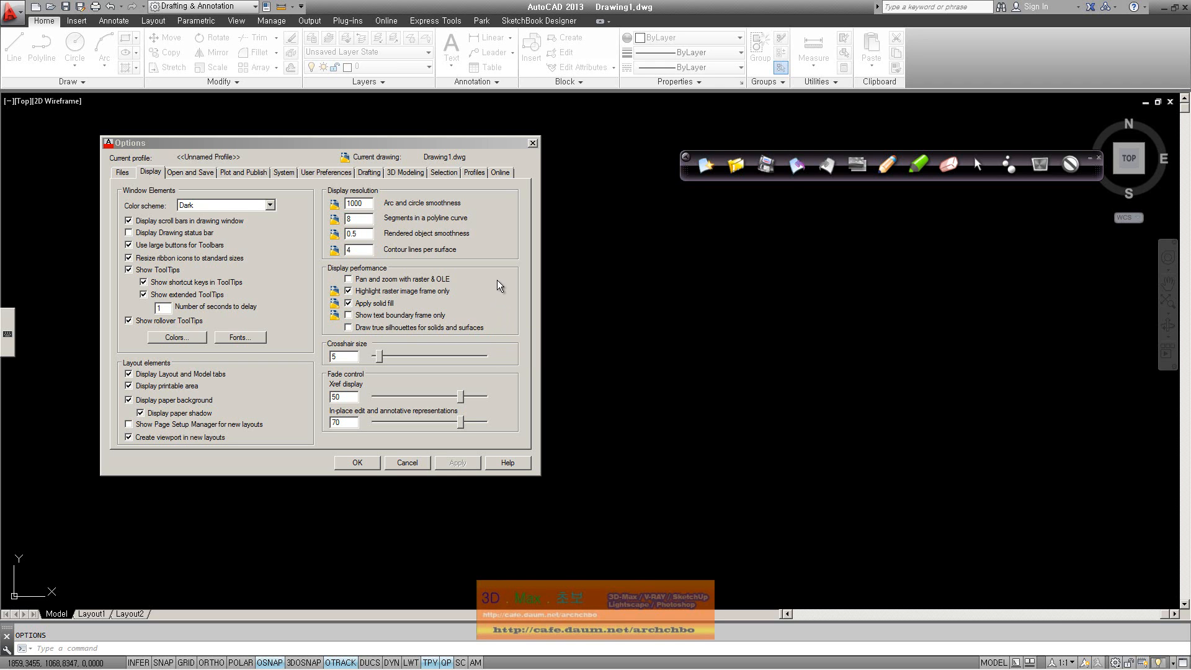
{"action": "left_click", "coordinate": [886, 165]}
{"action": "mouse_move", "coordinate": [675, 248]}
{"action": "left_mouse_down"}
{"action": "mouse_move", "coordinate": [786, 244]}
{"action": "mouse_move", "coordinate": [621, 301]}
{"action": "mouse_move", "coordinate": [774, 303]}
{"action": "left_mouse_up"}
{"action": "mouse_move", "coordinate": [803, 250]}
{"action": "left_mouse_down"}
{"action": "mouse_move", "coordinate": [748, 310]}
{"action": "mouse_move", "coordinate": [750, 347]}
{"action": "left_mouse_up"}
{"action": "mouse_move", "coordinate": [627, 298]}
{"action": "left_mouse_down"}
{"action": "mouse_move", "coordinate": [699, 357]}
{"action": "mouse_move", "coordinate": [756, 357]}
{"action": "left_mouse_up"}
{"action": "mouse_move", "coordinate": [800, 251]}
{"action": "left_mouse_down"}
{"action": "mouse_move", "coordinate": [797, 328]}
{"action": "mouse_move", "coordinate": [754, 356]}
{"action": "left_mouse_up"}
{"action": "mouse_move", "coordinate": [690, 251]}
{"action": "left_mouse_down"}
{"action": "mouse_move", "coordinate": [813, 251]}
{"action": "mouse_move", "coordinate": [747, 304]}
{"action": "mouse_move", "coordinate": [614, 296]}
{"action": "left_mouse_up"}
{"action": "mouse_move", "coordinate": [693, 303]}
{"action": "left_mouse_down"}
{"action": "mouse_move", "coordinate": [760, 303]}
{"action": "mouse_move", "coordinate": [749, 365]}
{"action": "left_mouse_up"}
{"action": "left_click_drag", "start_coordinate": [630, 303], "coordinate": [628, 363]}
{"action": "left_click_drag", "start_coordinate": [628, 363], "coordinate": [749, 362]}
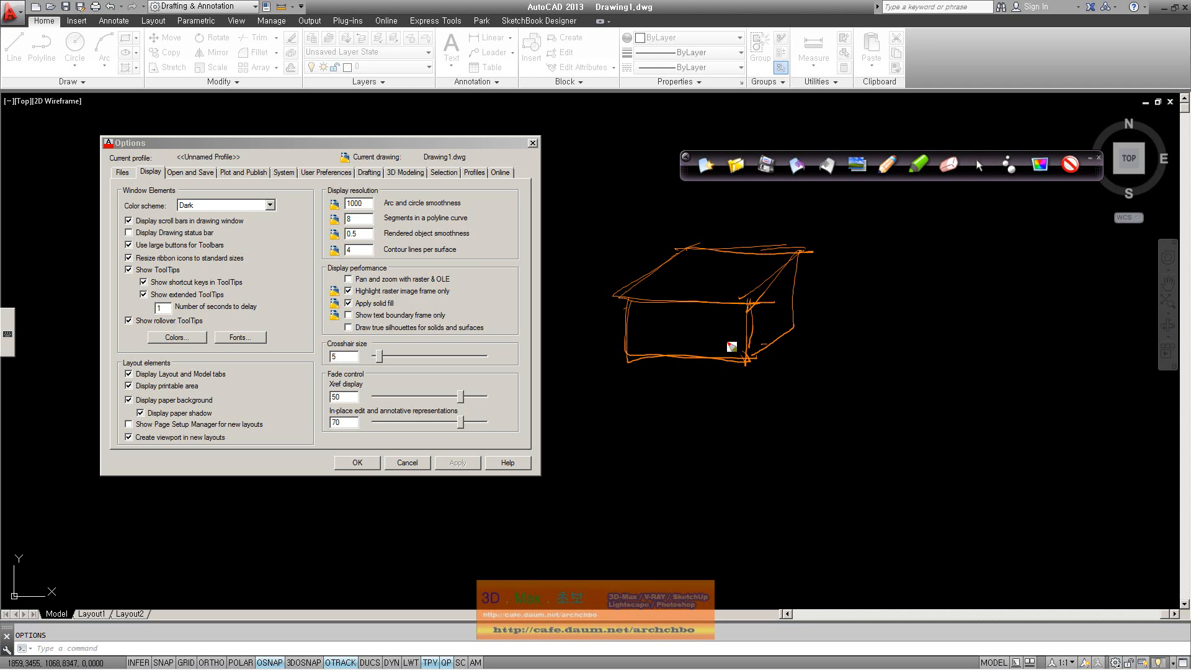
{"action": "mouse_move", "coordinate": [808, 251]}
{"action": "left_mouse_down"}
{"action": "mouse_move", "coordinate": [804, 333]}
{"action": "mouse_move", "coordinate": [748, 358]}
{"action": "mouse_move", "coordinate": [799, 269]}
{"action": "left_mouse_up"}
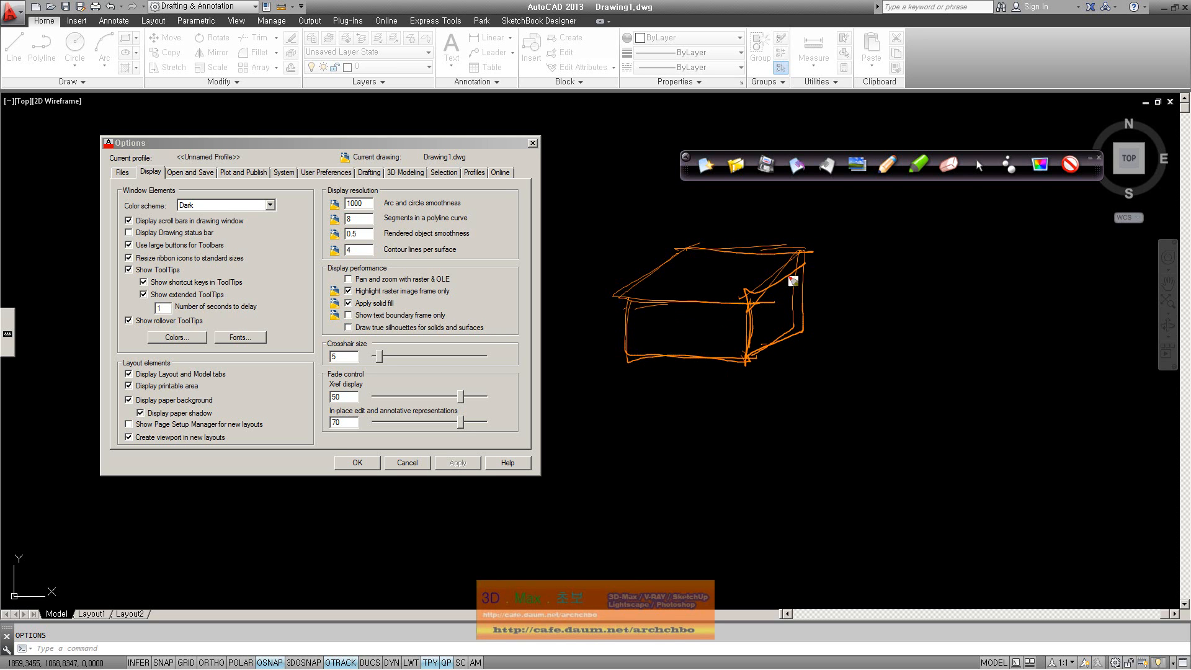
{"action": "left_click_drag", "start_coordinate": [691, 248], "coordinate": [748, 296]}
{"action": "mouse_move", "coordinate": [651, 289]}
{"action": "left_mouse_down"}
{"action": "mouse_move", "coordinate": [801, 255]}
{"action": "mouse_move", "coordinate": [744, 360]}
{"action": "left_mouse_up"}
{"action": "left_click_drag", "start_coordinate": [602, 354], "coordinate": [748, 297]}
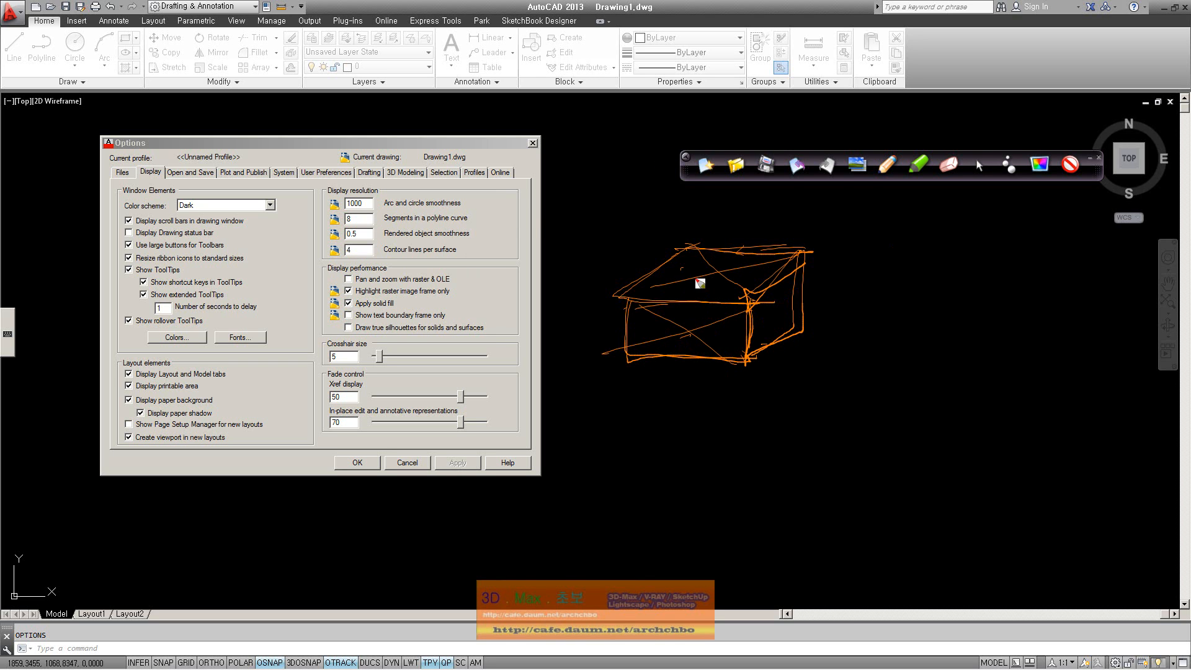
{"action": "left_click_drag", "start_coordinate": [740, 354], "coordinate": [796, 260]}
{"action": "mouse_move", "coordinate": [750, 296]}
{"action": "left_mouse_down"}
{"action": "mouse_move", "coordinate": [811, 338]}
{"action": "mouse_move", "coordinate": [744, 315]}
{"action": "left_mouse_up"}
{"action": "left_click", "coordinate": [690, 321]}
{"action": "left_click_drag", "start_coordinate": [688, 350], "coordinate": [683, 350]}
{"action": "left_click_drag", "start_coordinate": [593, 341], "coordinate": [587, 334]}
{"action": "left_click", "coordinate": [1040, 163]}
{"action": "left_click", "coordinate": [710, 165]}
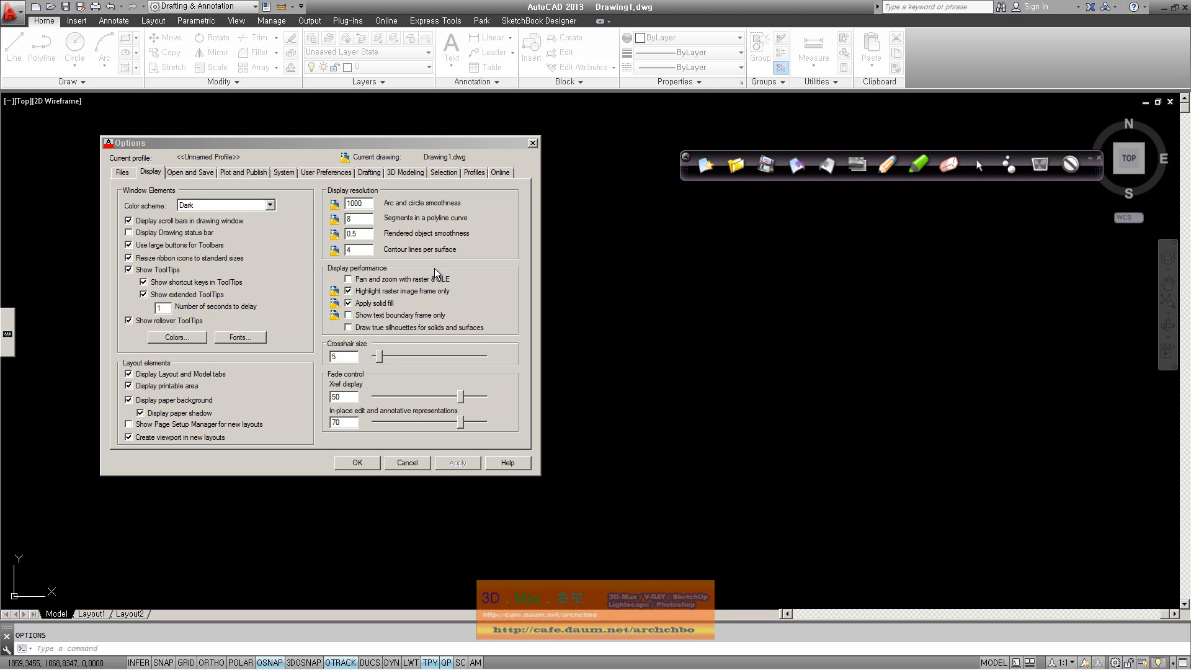
Enable 'Pan and zoom with raster & OLE', then sketch a framed stick figure beside the dialog
{"action": "left_click", "coordinate": [377, 280]}
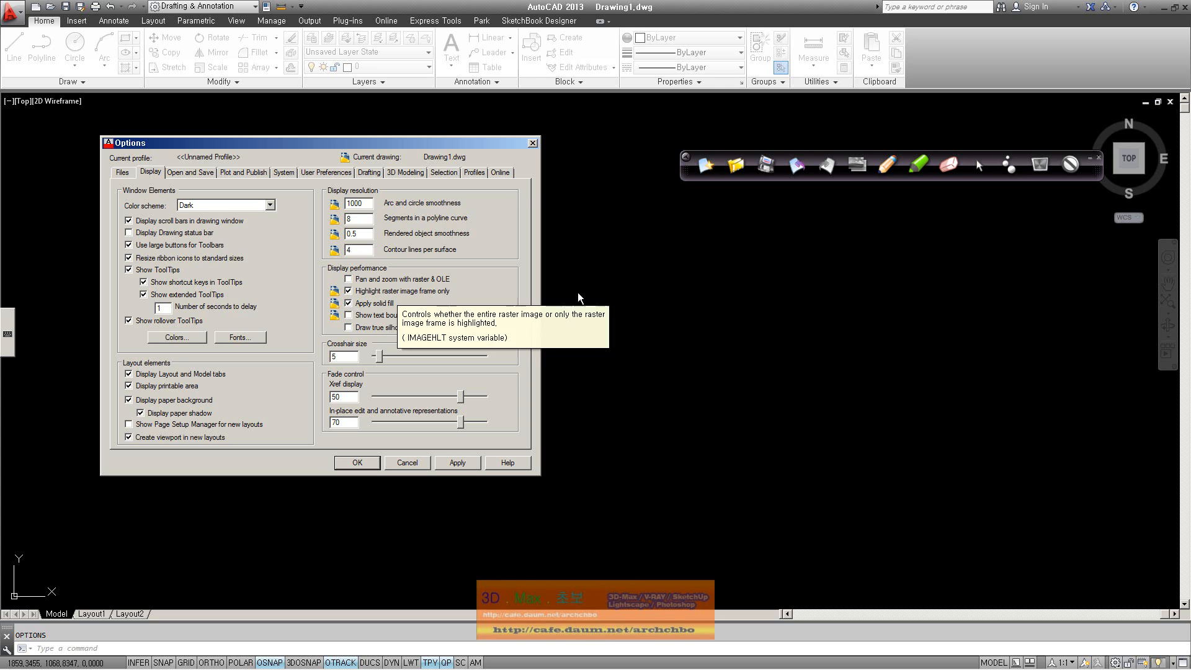
{"action": "left_click", "coordinate": [889, 156]}
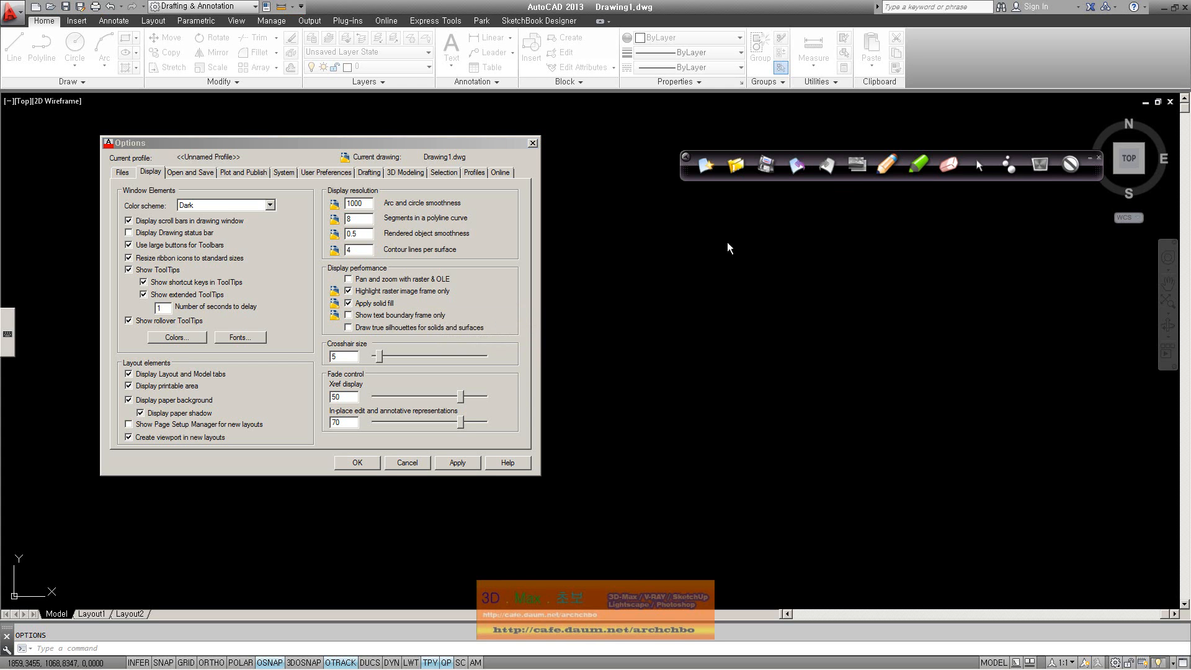
{"action": "mouse_move", "coordinate": [717, 256]}
{"action": "left_mouse_down"}
{"action": "mouse_move", "coordinate": [715, 267]}
{"action": "mouse_move", "coordinate": [867, 342]}
{"action": "left_mouse_up"}
{"action": "mouse_move", "coordinate": [763, 233]}
{"action": "left_mouse_down"}
{"action": "mouse_move", "coordinate": [863, 279]}
{"action": "mouse_move", "coordinate": [862, 348]}
{"action": "left_mouse_up"}
{"action": "mouse_move", "coordinate": [788, 239]}
{"action": "left_mouse_down"}
{"action": "mouse_move", "coordinate": [750, 304]}
{"action": "mouse_move", "coordinate": [767, 311]}
{"action": "left_mouse_up"}
{"action": "mouse_move", "coordinate": [796, 269]}
{"action": "left_mouse_down"}
{"action": "mouse_move", "coordinate": [793, 310]}
{"action": "mouse_move", "coordinate": [769, 321]}
{"action": "mouse_move", "coordinate": [800, 316]}
{"action": "left_mouse_up"}
{"action": "left_click", "coordinate": [811, 311]}
{"action": "mouse_move", "coordinate": [729, 240]}
{"action": "left_mouse_down"}
{"action": "mouse_move", "coordinate": [715, 304]}
{"action": "mouse_move", "coordinate": [859, 345]}
{"action": "mouse_move", "coordinate": [882, 243]}
{"action": "mouse_move", "coordinate": [797, 345]}
{"action": "mouse_move", "coordinate": [715, 347]}
{"action": "mouse_move", "coordinate": [879, 259]}
{"action": "mouse_move", "coordinate": [967, 273]}
{"action": "mouse_move", "coordinate": [952, 321]}
{"action": "mouse_move", "coordinate": [1010, 288]}
{"action": "mouse_move", "coordinate": [1165, 277]}
{"action": "left_mouse_up"}
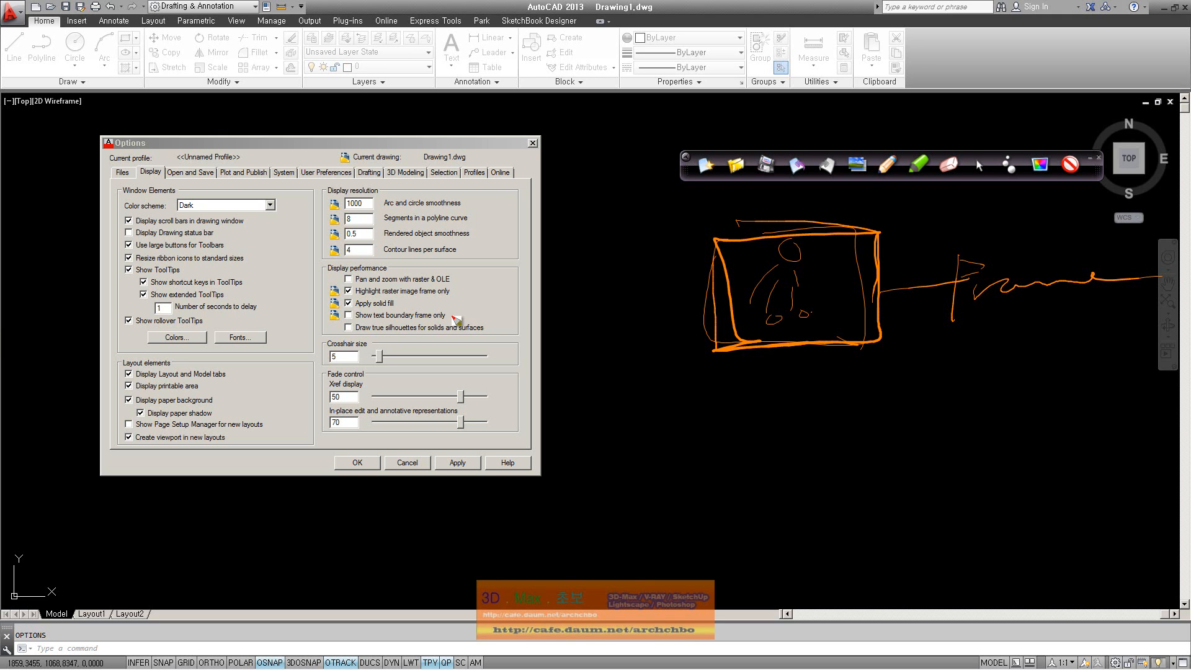
Handwrite a boxed Korean note with a dash below the frame, plus an empty rectangle to its right
{"action": "left_click_drag", "start_coordinate": [663, 391], "coordinate": [687, 411]}
{"action": "mouse_move", "coordinate": [692, 405]}
{"action": "left_mouse_down"}
{"action": "mouse_move", "coordinate": [714, 416]}
{"action": "mouse_move", "coordinate": [715, 436]}
{"action": "left_mouse_up"}
{"action": "left_click_drag", "start_coordinate": [716, 411], "coordinate": [765, 400]}
{"action": "mouse_move", "coordinate": [649, 390]}
{"action": "left_mouse_down"}
{"action": "mouse_move", "coordinate": [646, 443]}
{"action": "mouse_move", "coordinate": [723, 432]}
{"action": "mouse_move", "coordinate": [665, 438]}
{"action": "left_mouse_up"}
{"action": "mouse_move", "coordinate": [808, 390]}
{"action": "left_mouse_down"}
{"action": "mouse_move", "coordinate": [807, 430]}
{"action": "mouse_move", "coordinate": [869, 427]}
{"action": "mouse_move", "coordinate": [811, 392]}
{"action": "left_mouse_up"}
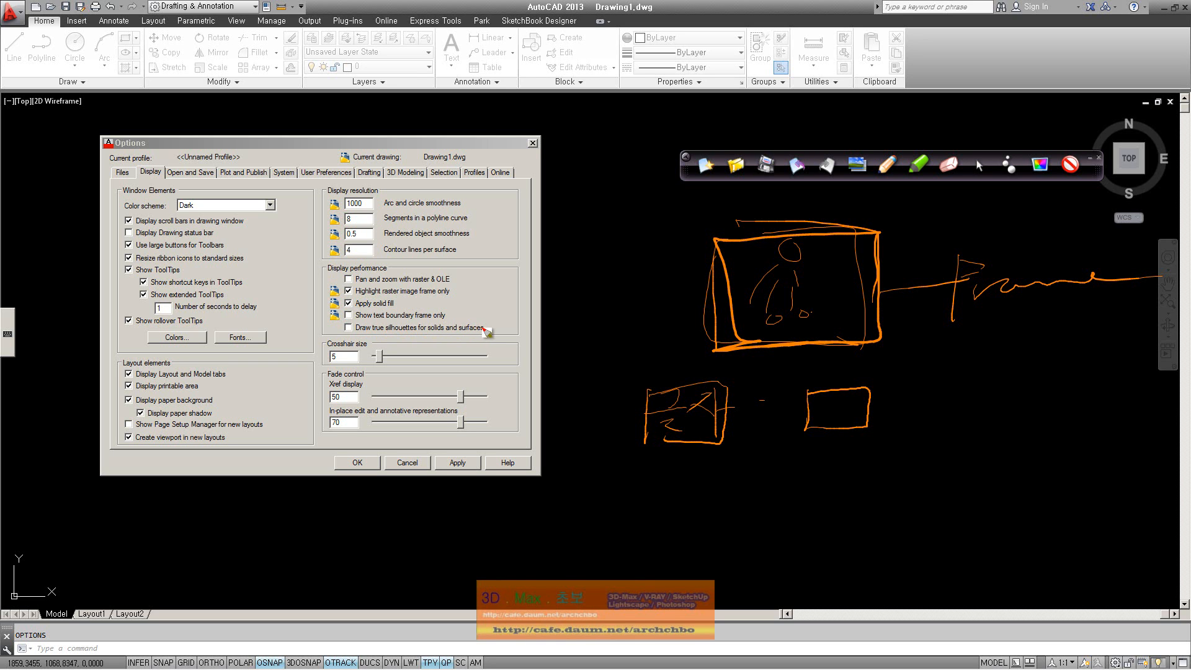
Write a Korean heading and notes with a down arrow, underline and bracket around the sketches
{"action": "mouse_move", "coordinate": [564, 202]}
{"action": "left_mouse_down"}
{"action": "mouse_move", "coordinate": [628, 194]}
{"action": "mouse_move", "coordinate": [680, 211]}
{"action": "left_mouse_up"}
{"action": "mouse_move", "coordinate": [586, 225]}
{"action": "left_mouse_down"}
{"action": "mouse_move", "coordinate": [597, 243]}
{"action": "mouse_move", "coordinate": [580, 282]}
{"action": "mouse_move", "coordinate": [645, 257]}
{"action": "mouse_move", "coordinate": [678, 277]}
{"action": "mouse_move", "coordinate": [562, 321]}
{"action": "mouse_move", "coordinate": [652, 304]}
{"action": "mouse_move", "coordinate": [646, 348]}
{"action": "mouse_move", "coordinate": [593, 350]}
{"action": "mouse_move", "coordinate": [613, 367]}
{"action": "mouse_move", "coordinate": [664, 345]}
{"action": "mouse_move", "coordinate": [688, 362]}
{"action": "mouse_move", "coordinate": [718, 343]}
{"action": "mouse_move", "coordinate": [770, 356]}
{"action": "mouse_move", "coordinate": [806, 347]}
{"action": "mouse_move", "coordinate": [816, 372]}
{"action": "mouse_move", "coordinate": [895, 347]}
{"action": "left_mouse_up"}
{"action": "left_click_drag", "start_coordinate": [563, 392], "coordinate": [694, 370]}
{"action": "mouse_move", "coordinate": [603, 402]}
{"action": "left_mouse_down"}
{"action": "mouse_move", "coordinate": [605, 459]}
{"action": "mouse_move", "coordinate": [644, 464]}
{"action": "mouse_move", "coordinate": [645, 508]}
{"action": "mouse_move", "coordinate": [680, 491]}
{"action": "mouse_move", "coordinate": [740, 498]}
{"action": "mouse_move", "coordinate": [765, 478]}
{"action": "mouse_move", "coordinate": [795, 506]}
{"action": "mouse_move", "coordinate": [810, 478]}
{"action": "mouse_move", "coordinate": [851, 467]}
{"action": "mouse_move", "coordinate": [871, 483]}
{"action": "mouse_move", "coordinate": [949, 436]}
{"action": "mouse_move", "coordinate": [1005, 458]}
{"action": "mouse_move", "coordinate": [1089, 423]}
{"action": "mouse_move", "coordinate": [1153, 428]}
{"action": "left_mouse_up"}
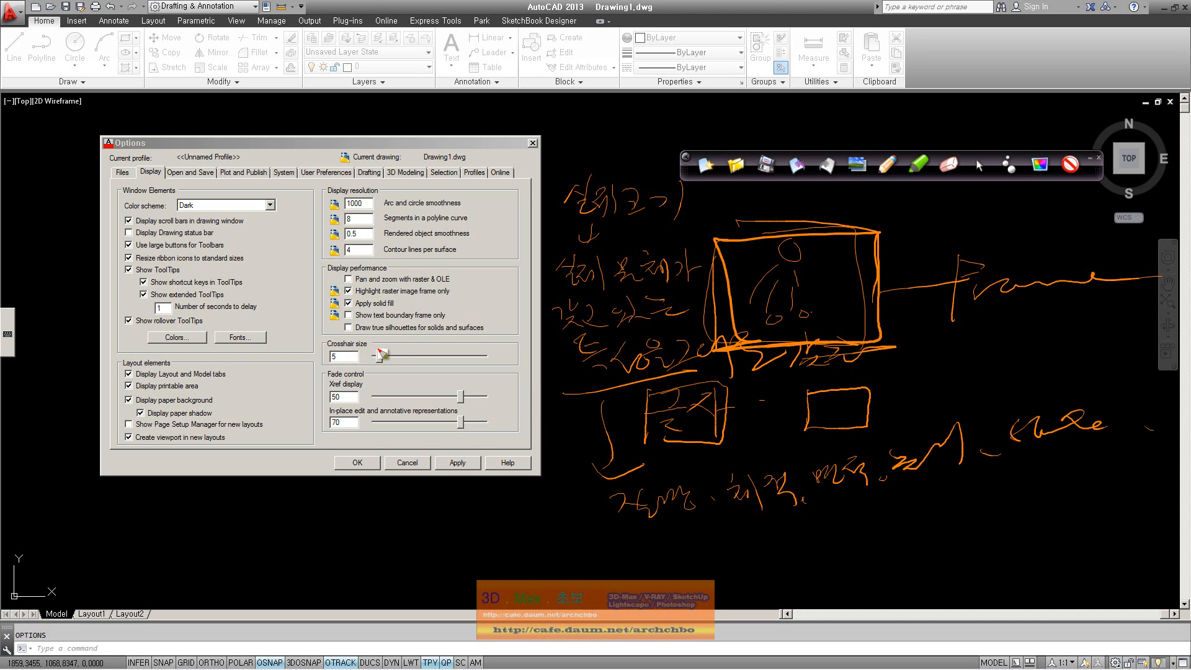
Clear the sketches and preview crosshair size 62, then reopen Options and preview size 9
{"action": "left_click", "coordinate": [979, 165]}
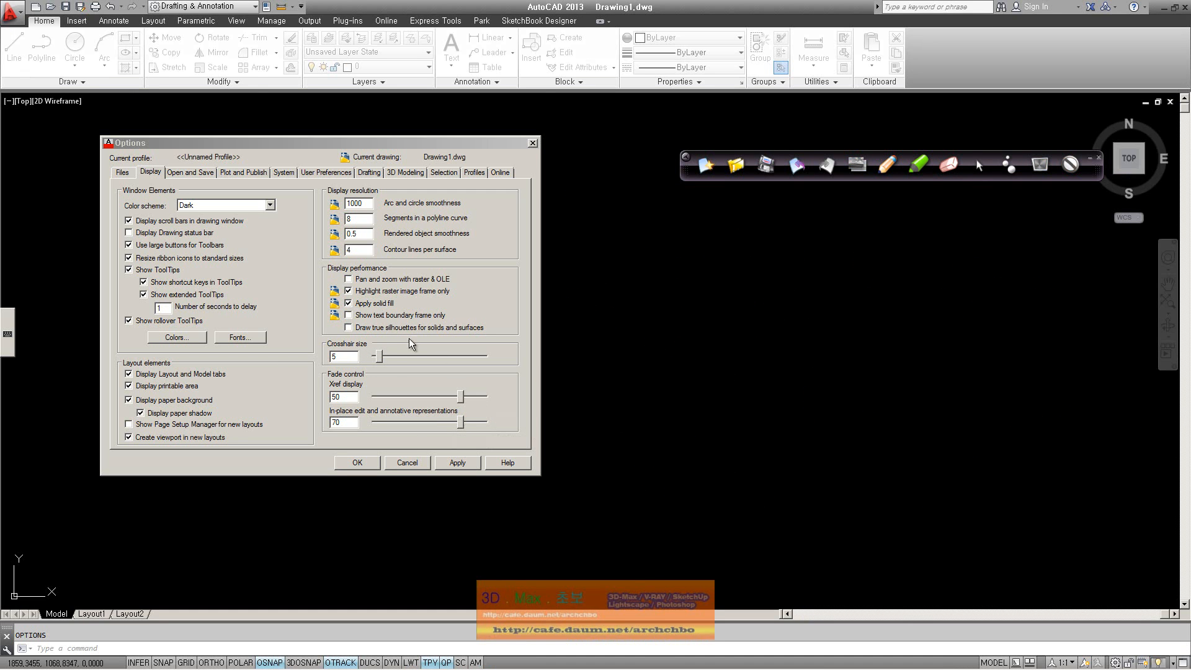
{"action": "left_click_drag", "start_coordinate": [381, 360], "coordinate": [442, 358]}
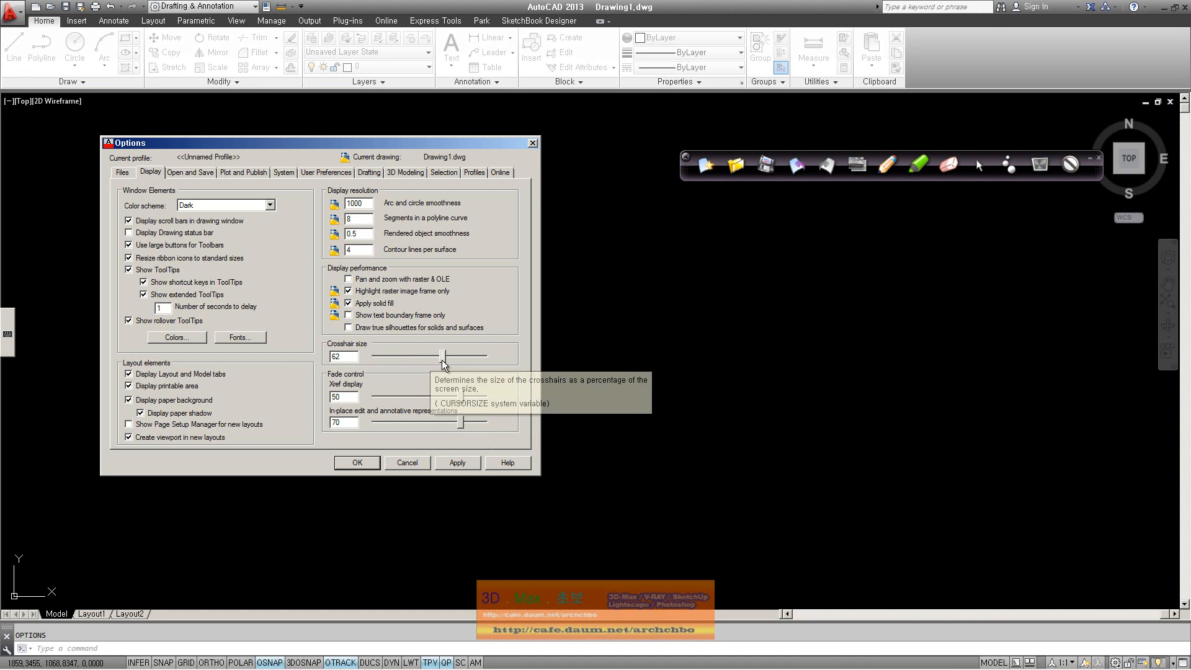
{"action": "left_click", "coordinate": [358, 463]}
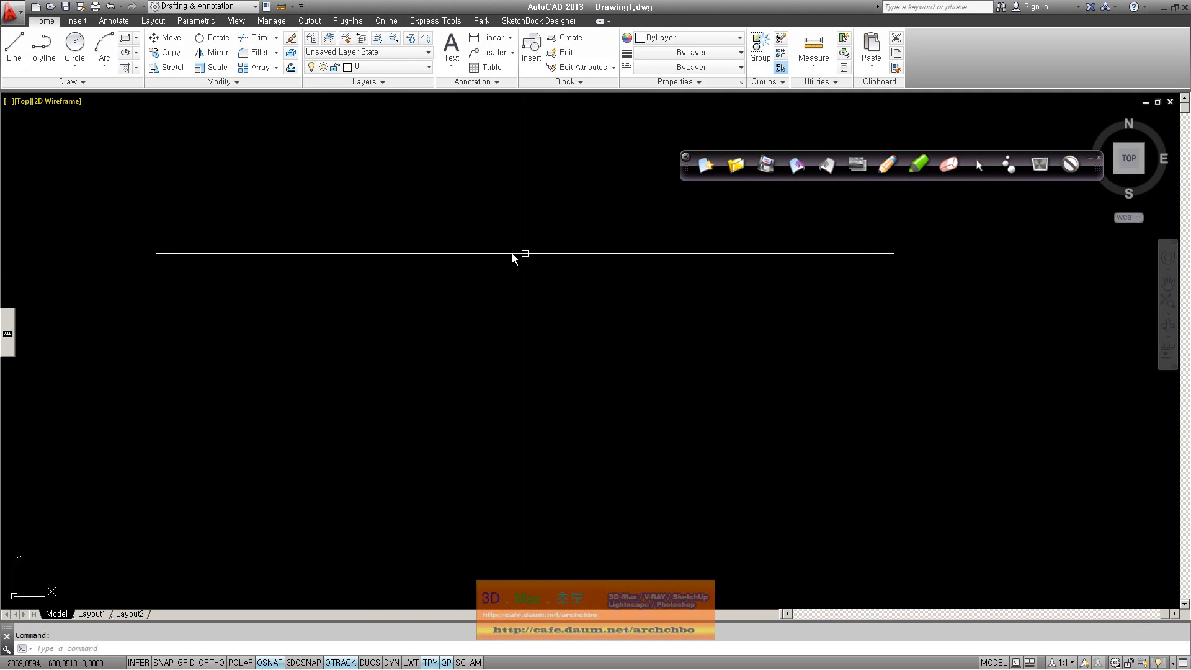
{"action": "type", "text": "op"}
{"action": "key", "text": "Return"}
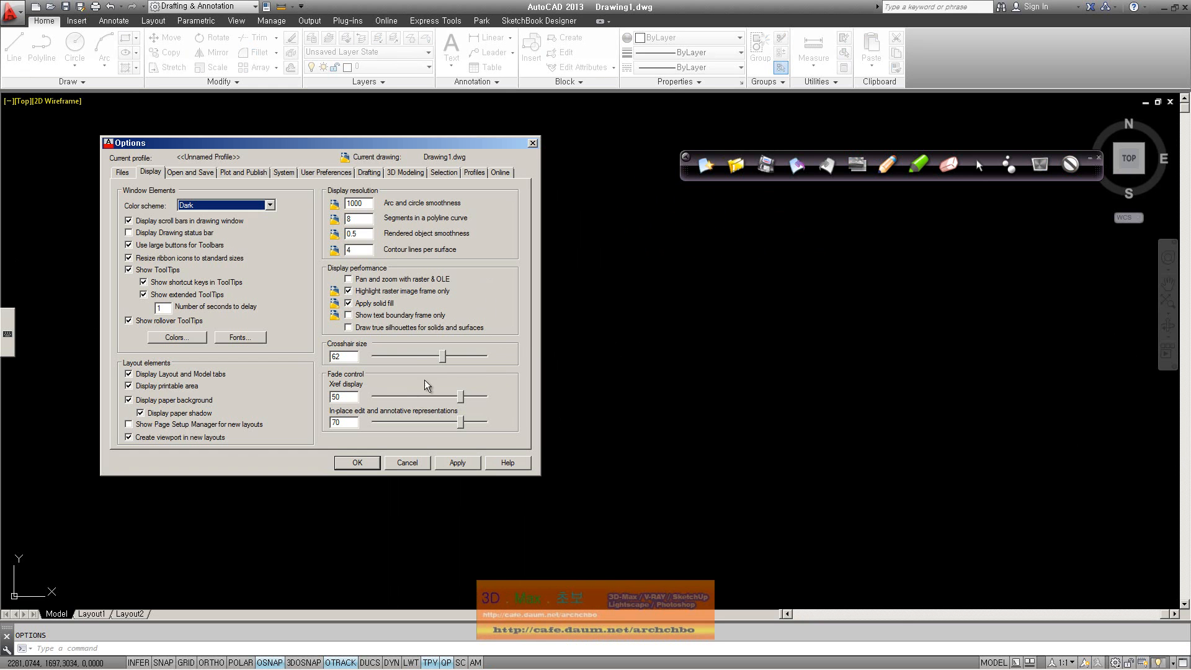
{"action": "left_click_drag", "start_coordinate": [445, 358], "coordinate": [393, 358]}
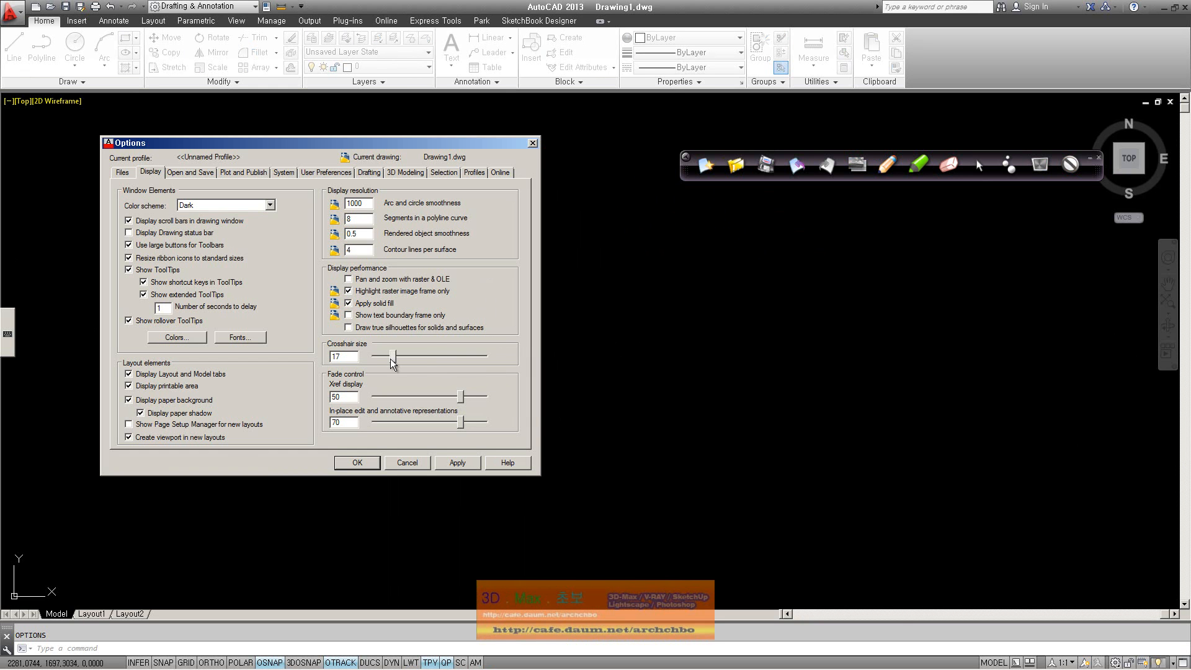
{"action": "left_click", "coordinate": [362, 465]}
Preview a full crosshair size of 100, then reopen Options and set the size to 8
{"action": "type", "text": "op"}
{"action": "key", "text": "Return"}
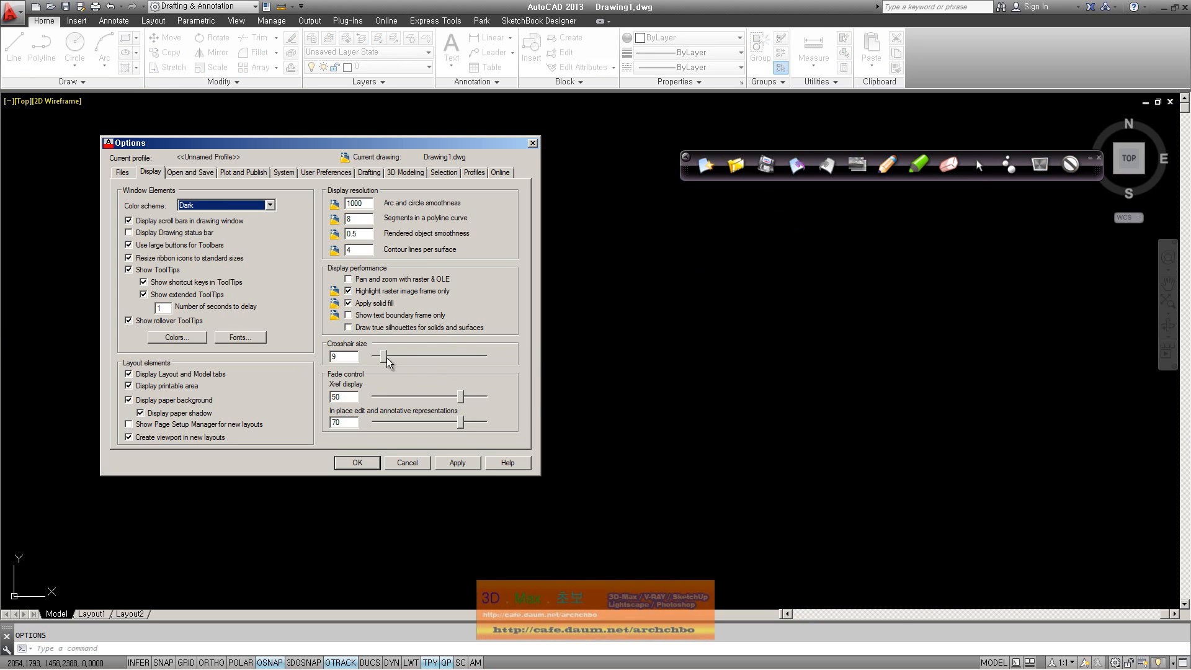
{"action": "left_click_drag", "start_coordinate": [382, 357], "coordinate": [487, 356]}
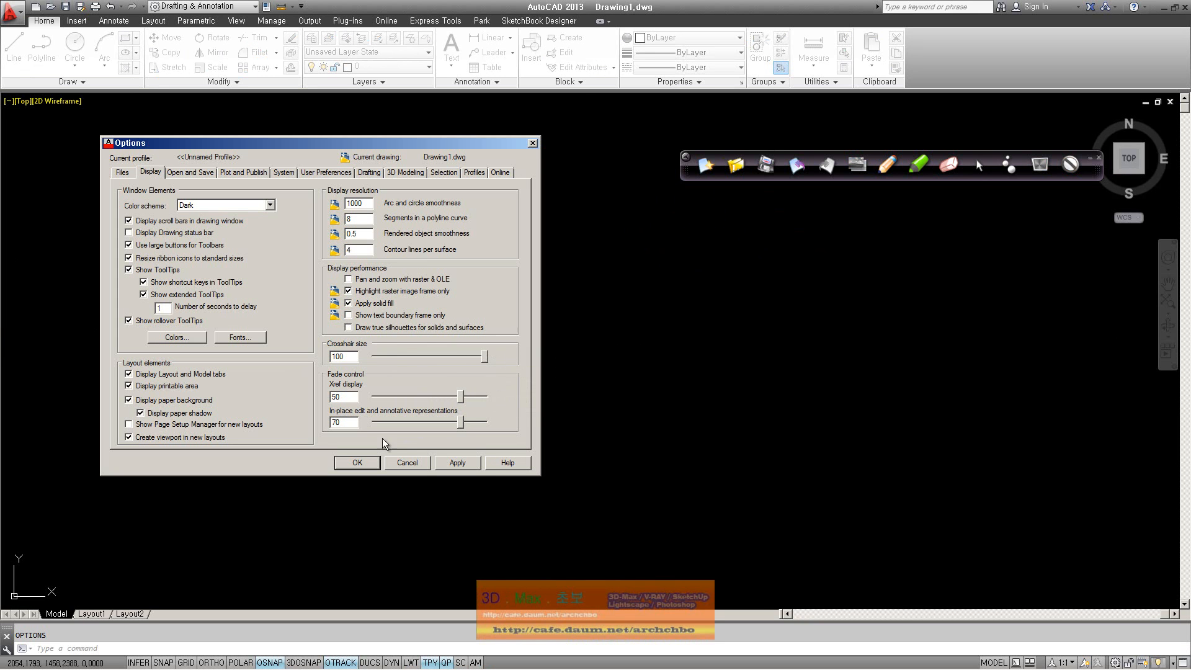
{"action": "left_click", "coordinate": [357, 463]}
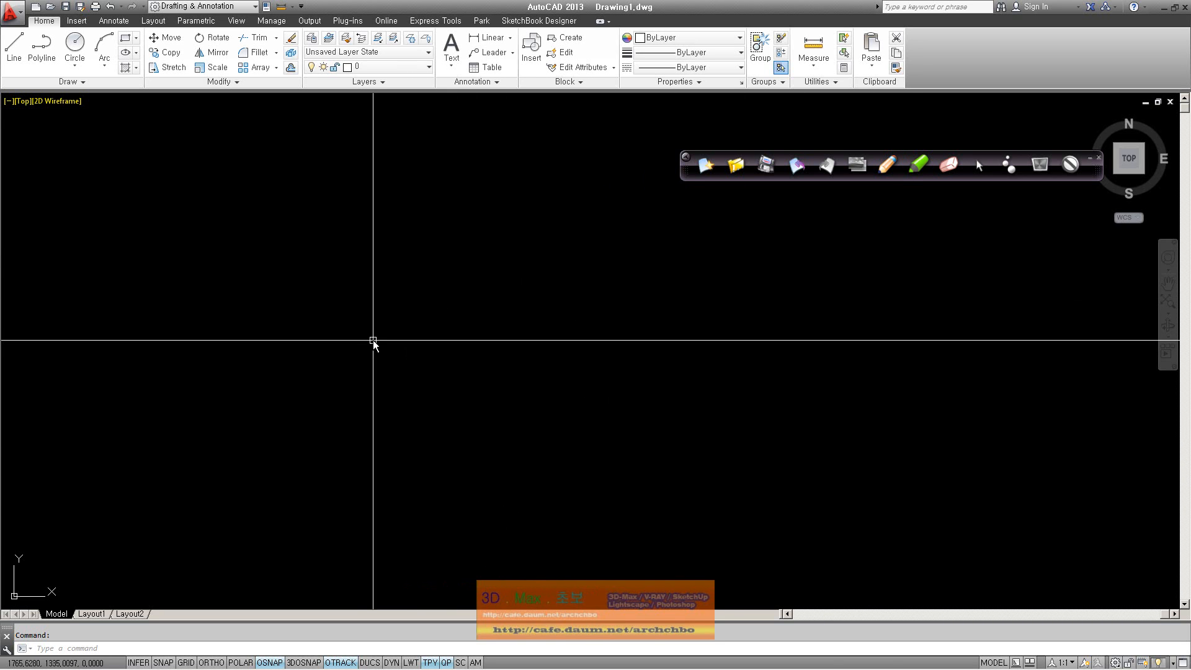
{"action": "key", "text": "space"}
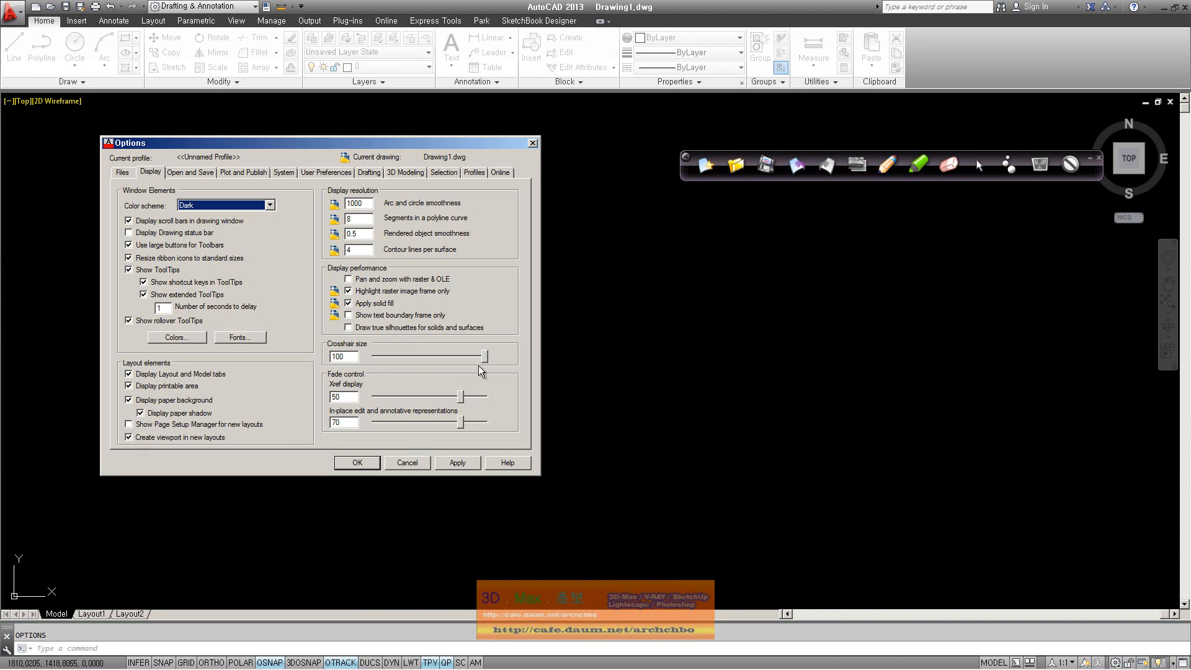
{"action": "left_click_drag", "start_coordinate": [485, 358], "coordinate": [385, 357]}
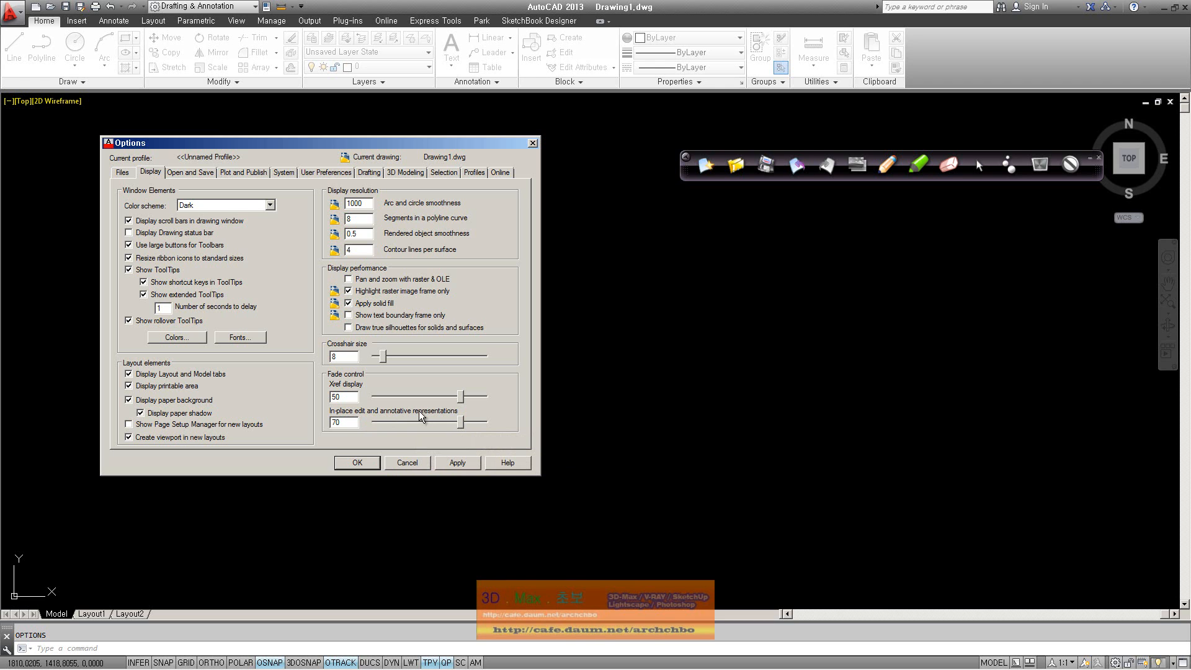
Show the Open and Save page and check the Save as formats, keeping AutoCAD 2013 Drawing (*.dwg)
{"action": "mouse_move", "coordinate": [429, 419]}
{"action": "mouse_move", "coordinate": [474, 327]}
{"action": "left_click", "coordinate": [187, 172]}
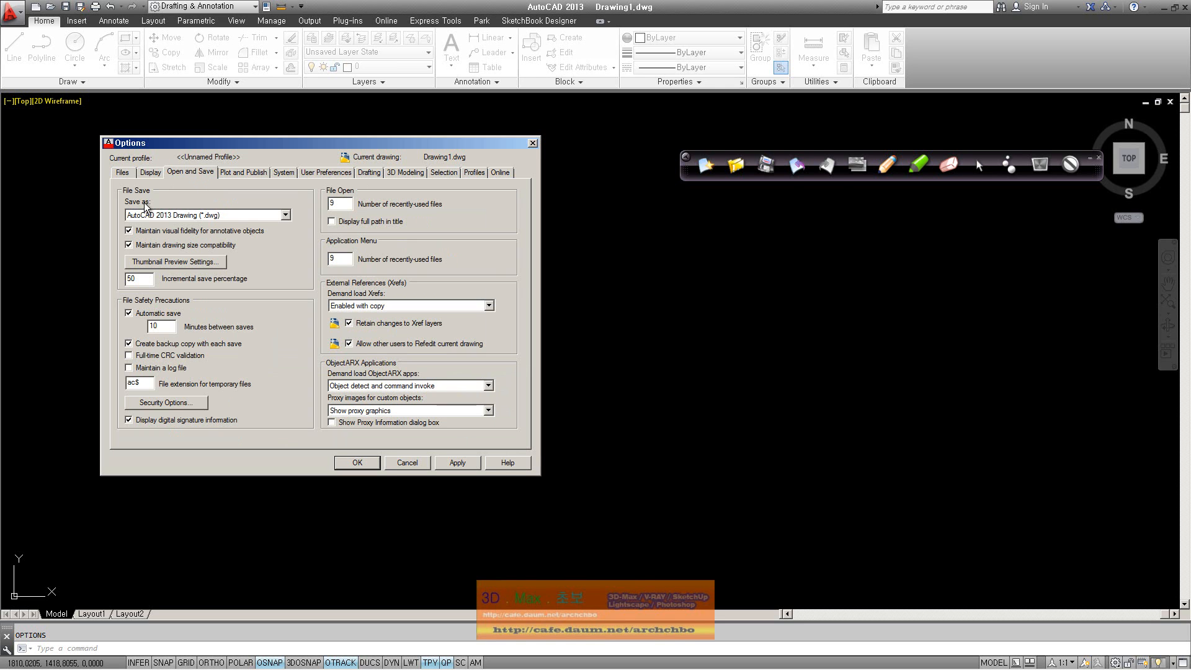
{"action": "left_click", "coordinate": [194, 215]}
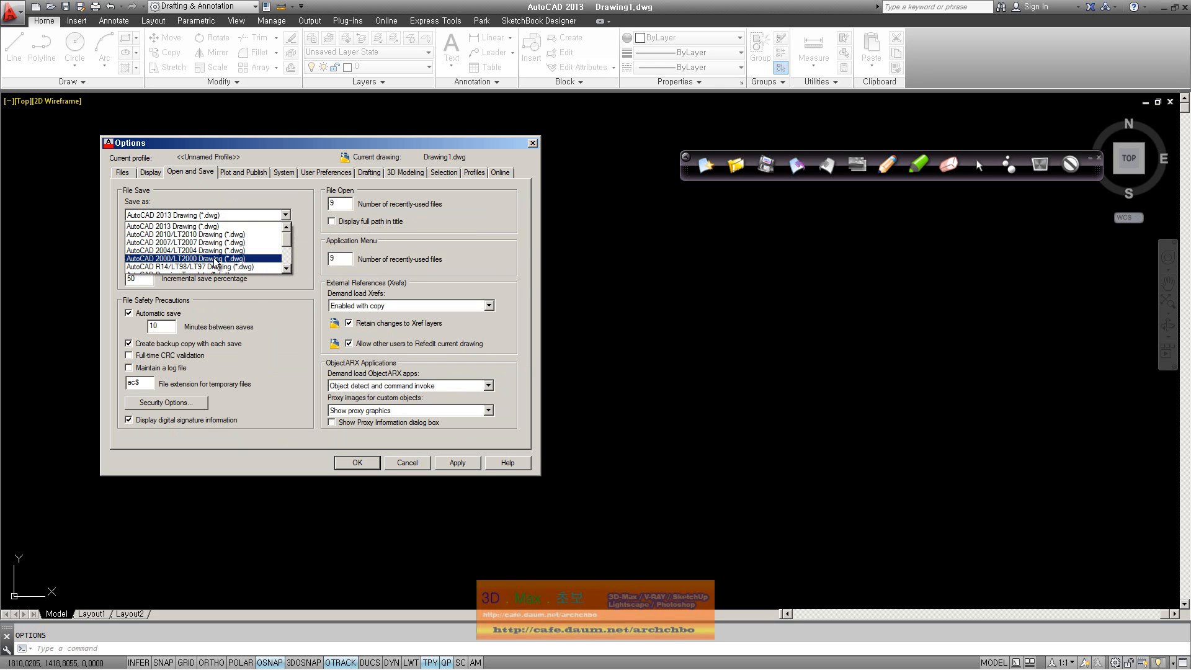
{"action": "left_click", "coordinate": [303, 276]}
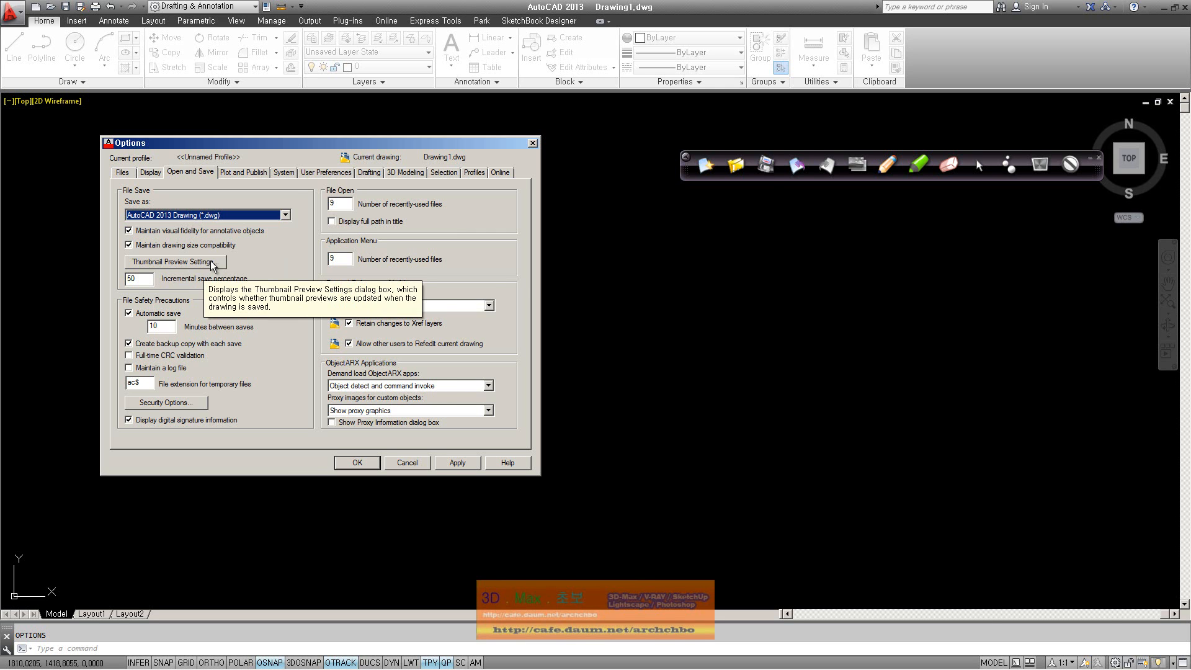
{"action": "left_click", "coordinate": [211, 264]}
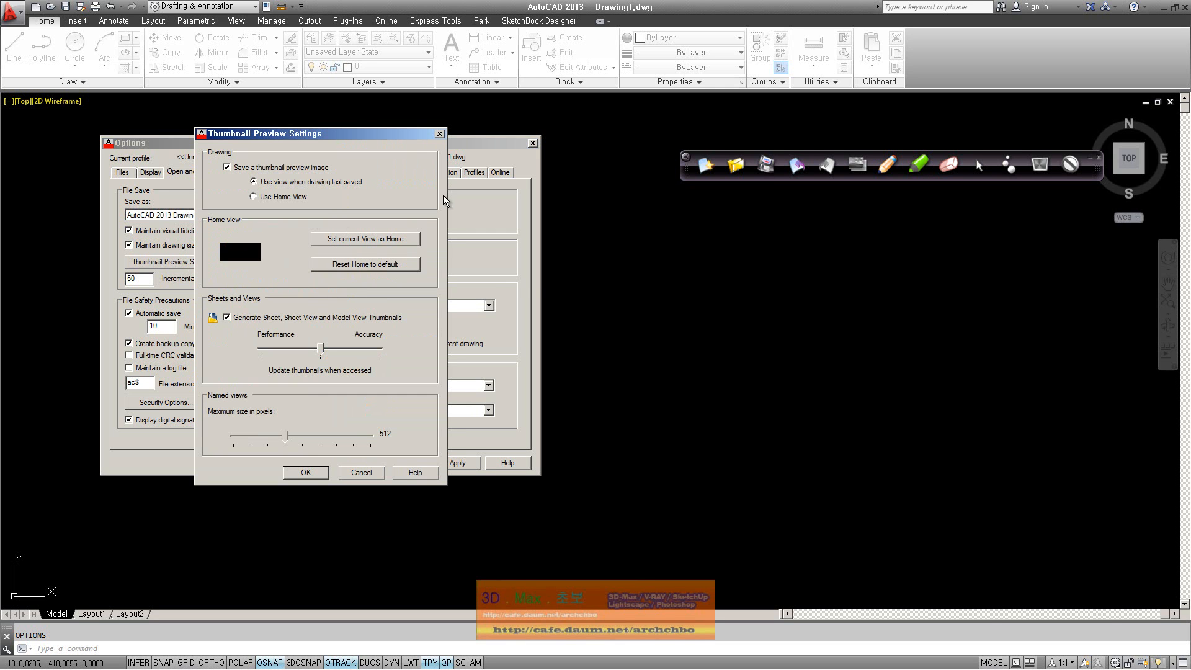
{"action": "left_click", "coordinate": [440, 134]}
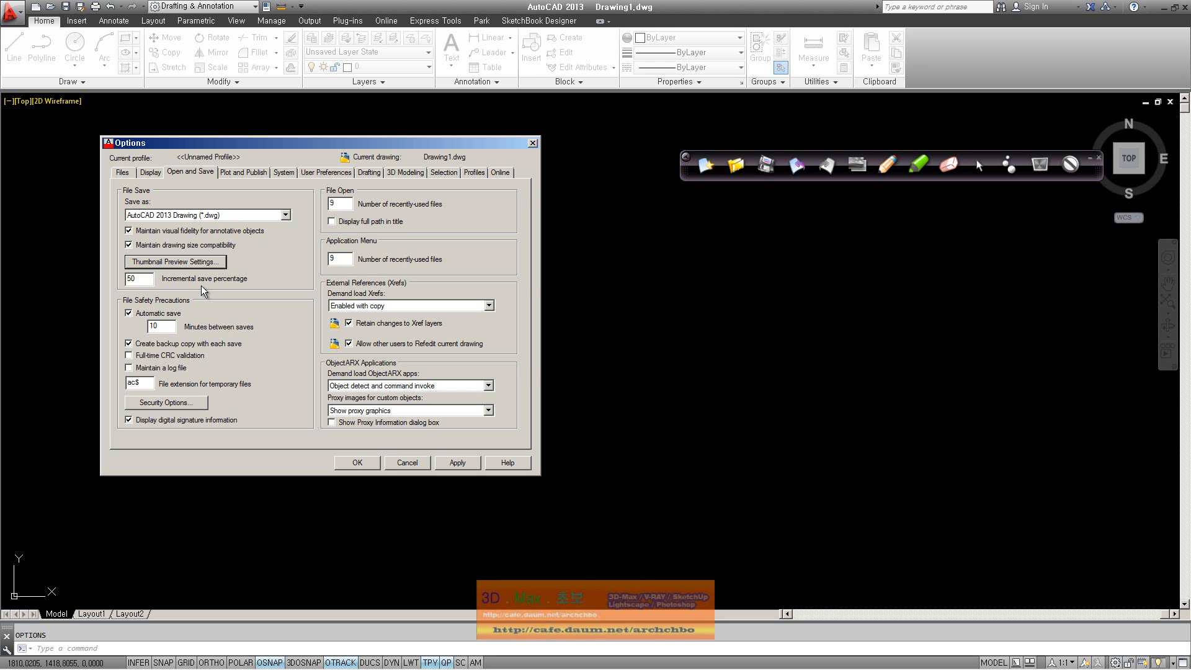
Handwrite several lines of notes about incremental saving beside the Options dialog
{"action": "mouse_move", "coordinate": [145, 282]}
{"action": "left_click", "coordinate": [889, 165]}
{"action": "mouse_move", "coordinate": [708, 215]}
{"action": "left_mouse_down"}
{"action": "mouse_move", "coordinate": [727, 241]}
{"action": "mouse_move", "coordinate": [763, 217]}
{"action": "mouse_move", "coordinate": [754, 243]}
{"action": "mouse_move", "coordinate": [829, 251]}
{"action": "mouse_move", "coordinate": [862, 229]}
{"action": "mouse_move", "coordinate": [916, 250]}
{"action": "left_mouse_up"}
{"action": "mouse_move", "coordinate": [763, 267]}
{"action": "left_mouse_down"}
{"action": "mouse_move", "coordinate": [751, 298]}
{"action": "mouse_move", "coordinate": [858, 275]}
{"action": "mouse_move", "coordinate": [872, 287]}
{"action": "mouse_move", "coordinate": [932, 275]}
{"action": "mouse_move", "coordinate": [961, 297]}
{"action": "mouse_move", "coordinate": [1005, 287]}
{"action": "mouse_move", "coordinate": [996, 276]}
{"action": "mouse_move", "coordinate": [1048, 288]}
{"action": "mouse_move", "coordinate": [1126, 270]}
{"action": "mouse_move", "coordinate": [1126, 285]}
{"action": "mouse_move", "coordinate": [1144, 285]}
{"action": "left_mouse_up"}
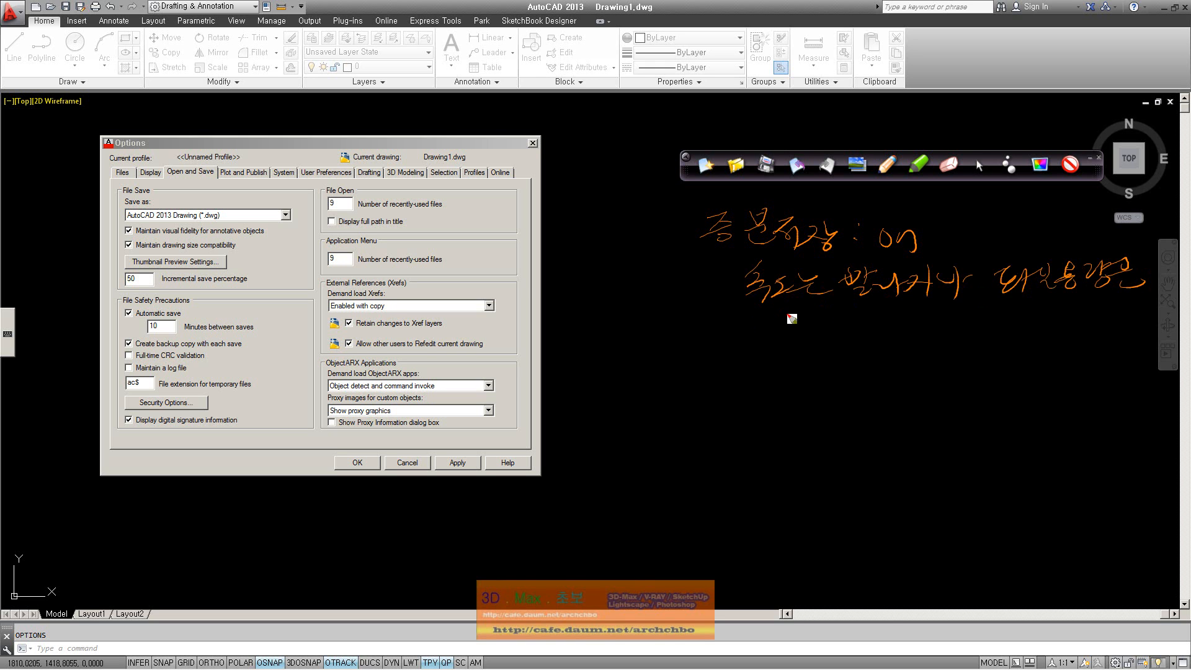
{"action": "left_click_drag", "start_coordinate": [992, 257], "coordinate": [1123, 253]}
{"action": "mouse_move", "coordinate": [1003, 234]}
{"action": "left_mouse_down"}
{"action": "mouse_move", "coordinate": [1007, 245]}
{"action": "mouse_move", "coordinate": [1048, 232]}
{"action": "mouse_move", "coordinate": [1051, 250]}
{"action": "mouse_move", "coordinate": [1080, 251]}
{"action": "left_mouse_up"}
{"action": "left_click_drag", "start_coordinate": [1087, 229], "coordinate": [1086, 267]}
{"action": "left_click_drag", "start_coordinate": [773, 314], "coordinate": [783, 314]}
{"action": "mouse_move", "coordinate": [770, 330]}
{"action": "left_mouse_down"}
{"action": "mouse_move", "coordinate": [910, 304]}
{"action": "mouse_move", "coordinate": [992, 320]}
{"action": "left_mouse_up"}
{"action": "left_click", "coordinate": [819, 345]}
{"action": "left_click_drag", "start_coordinate": [818, 347], "coordinate": [839, 360]}
{"action": "left_click_drag", "start_coordinate": [698, 412], "coordinate": [701, 496]}
Sketch nested rectangles with an arrow labelled 'Save', and a lower boxed 'update' diagram
{"action": "mouse_move", "coordinate": [707, 423]}
{"action": "left_mouse_down"}
{"action": "mouse_move", "coordinate": [927, 407]}
{"action": "mouse_move", "coordinate": [898, 520]}
{"action": "left_mouse_up"}
{"action": "mouse_move", "coordinate": [700, 489]}
{"action": "left_mouse_down"}
{"action": "mouse_move", "coordinate": [712, 532]}
{"action": "mouse_move", "coordinate": [893, 525]}
{"action": "left_mouse_up"}
{"action": "mouse_move", "coordinate": [739, 437]}
{"action": "left_mouse_down"}
{"action": "mouse_move", "coordinate": [738, 472]}
{"action": "mouse_move", "coordinate": [819, 475]}
{"action": "mouse_move", "coordinate": [808, 474]}
{"action": "left_mouse_up"}
{"action": "left_click_drag", "start_coordinate": [949, 358], "coordinate": [950, 376]}
{"action": "mouse_move", "coordinate": [927, 442]}
{"action": "left_mouse_down"}
{"action": "mouse_move", "coordinate": [993, 426]}
{"action": "mouse_move", "coordinate": [1003, 443]}
{"action": "left_mouse_up"}
{"action": "left_click_drag", "start_coordinate": [1022, 435], "coordinate": [1135, 438]}
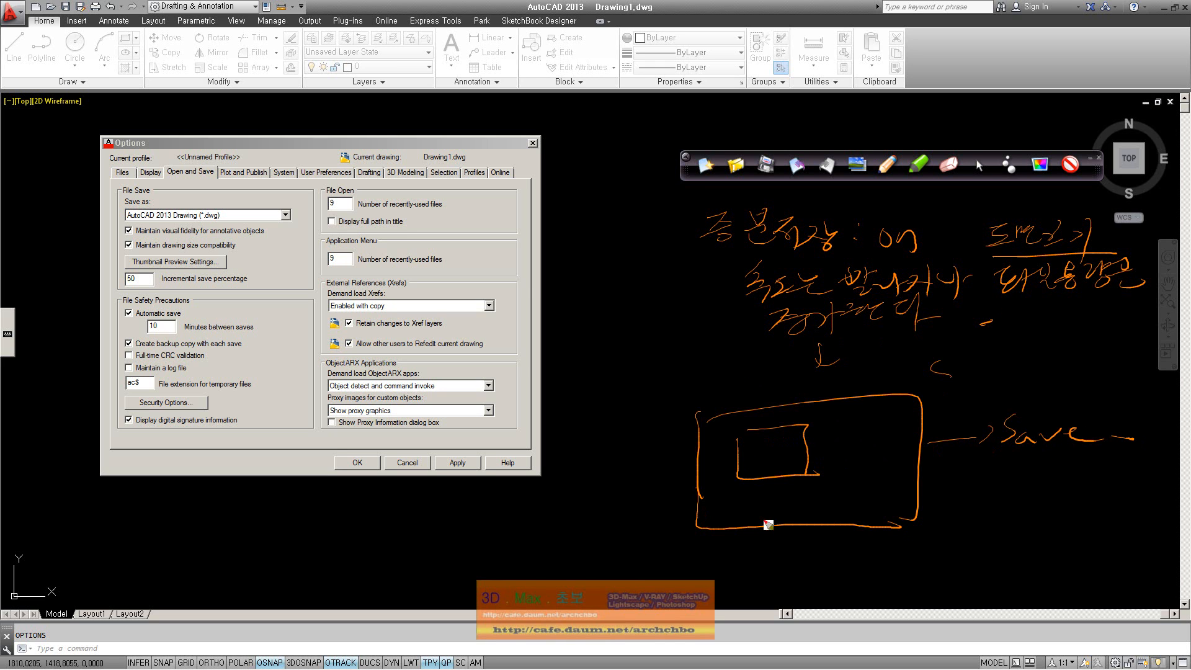
{"action": "mouse_move", "coordinate": [720, 549]}
{"action": "left_mouse_down"}
{"action": "mouse_move", "coordinate": [717, 600]}
{"action": "mouse_move", "coordinate": [863, 598]}
{"action": "left_mouse_up"}
{"action": "left_click_drag", "start_coordinate": [718, 602], "coordinate": [884, 599]}
{"action": "mouse_move", "coordinate": [742, 558]}
{"action": "left_mouse_down"}
{"action": "mouse_move", "coordinate": [743, 587]}
{"action": "mouse_move", "coordinate": [794, 585]}
{"action": "left_mouse_up"}
{"action": "mouse_move", "coordinate": [723, 577]}
{"action": "left_mouse_down"}
{"action": "mouse_move", "coordinate": [807, 573]}
{"action": "mouse_move", "coordinate": [774, 605]}
{"action": "left_mouse_up"}
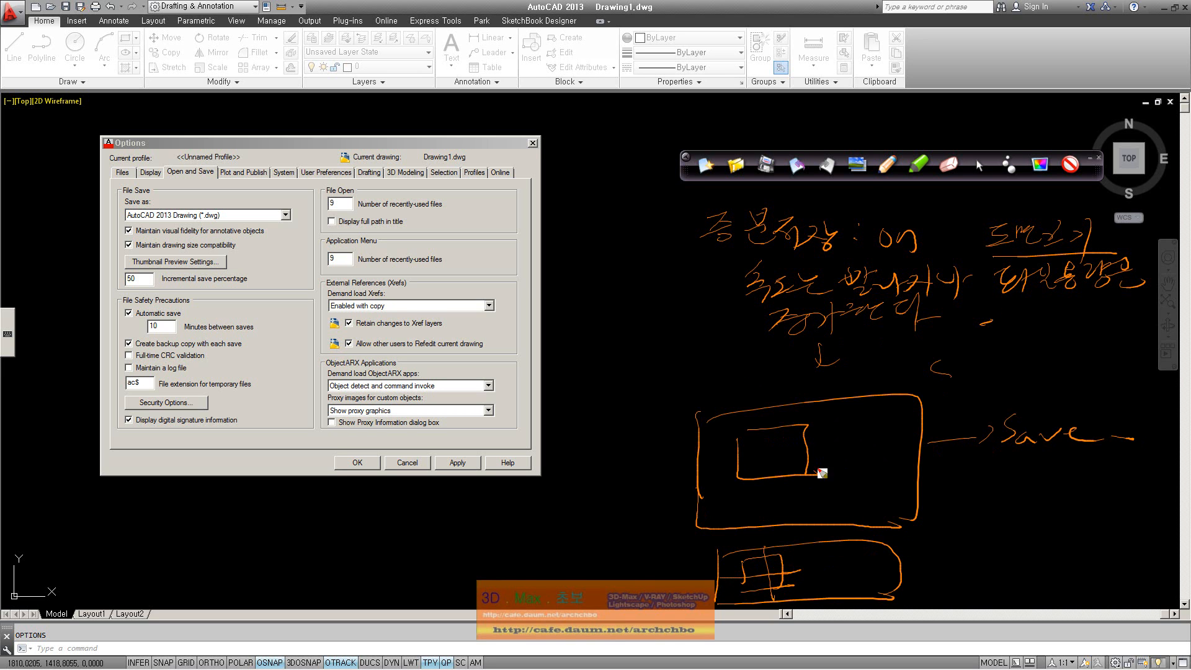
{"action": "mouse_move", "coordinate": [912, 548]}
{"action": "left_mouse_down"}
{"action": "mouse_move", "coordinate": [925, 560]}
{"action": "mouse_move", "coordinate": [965, 527]}
{"action": "mouse_move", "coordinate": [995, 548]}
{"action": "mouse_move", "coordinate": [1029, 530]}
{"action": "mouse_move", "coordinate": [1021, 548]}
{"action": "left_mouse_up"}
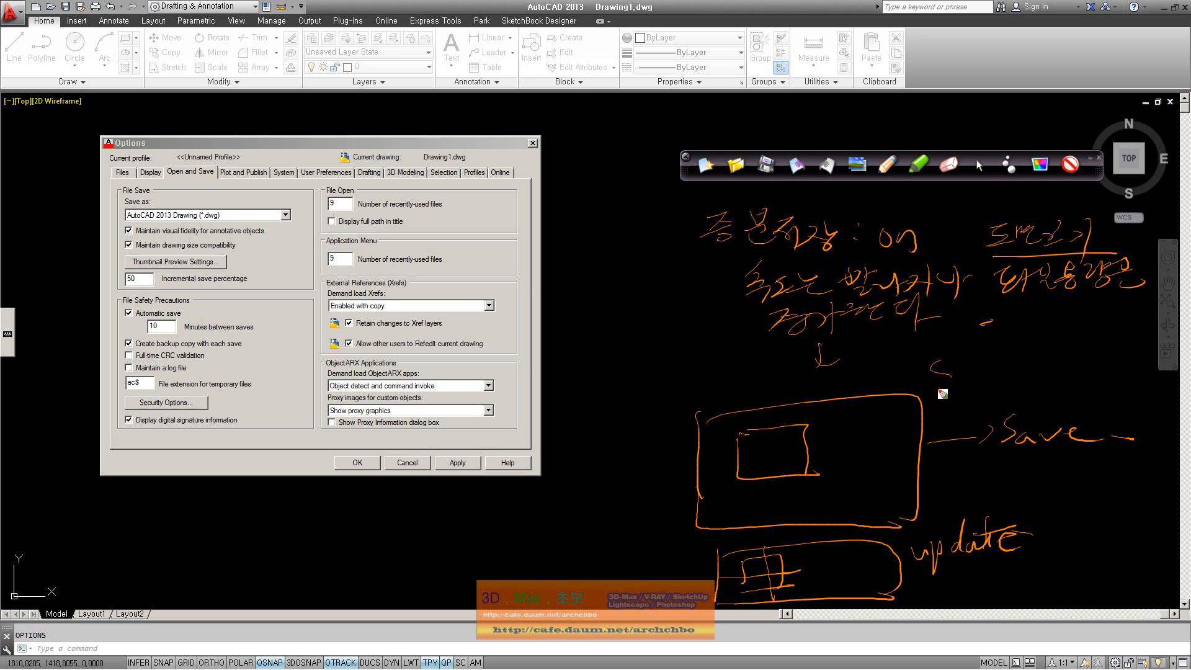
{"action": "left_click_drag", "start_coordinate": [768, 428], "coordinate": [805, 463]}
Clear the screen notes, select the incremental save value 50, and turn on Maintain a log file
{"action": "left_click", "coordinate": [706, 165]}
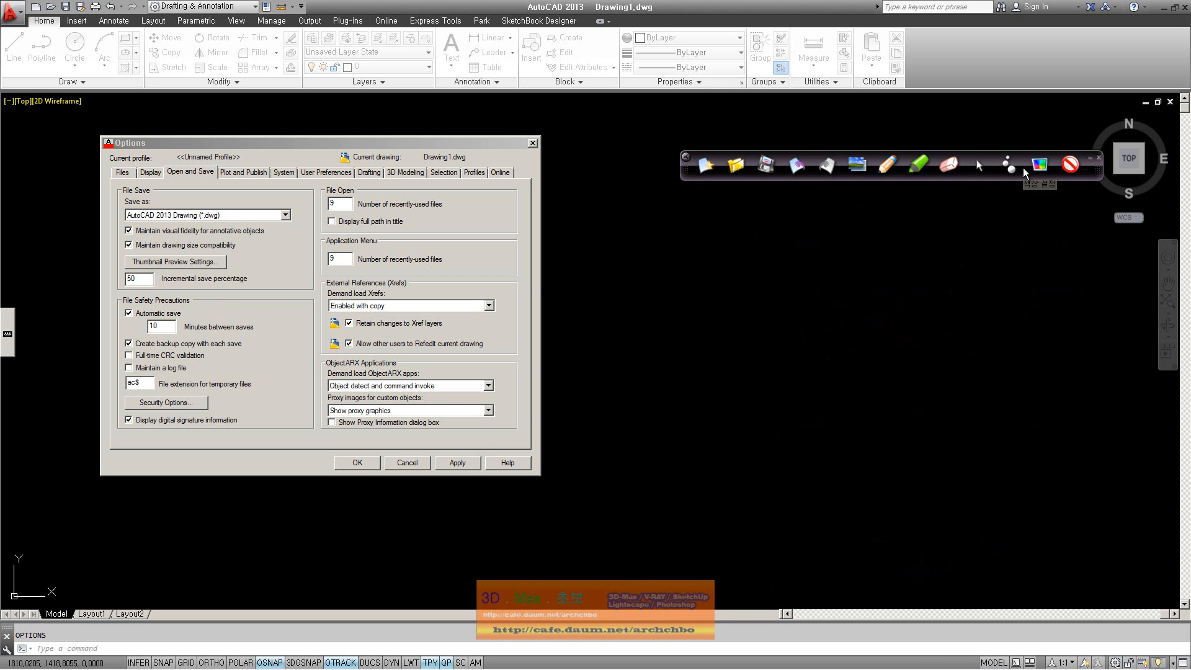
{"action": "double_click", "coordinate": [142, 280]}
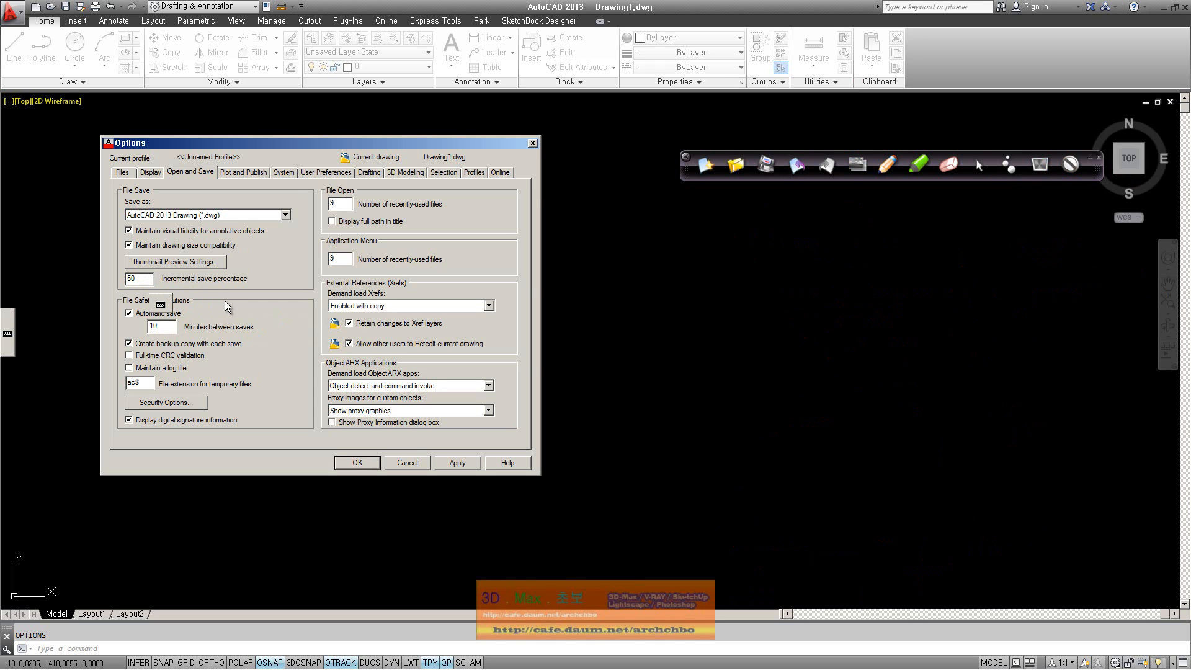
{"action": "left_click", "coordinate": [248, 367]}
Highlight the ac$ temporary-file extension field, then deselect it
{"action": "mouse_move", "coordinate": [177, 316]}
{"action": "left_click", "coordinate": [144, 383]}
{"action": "left_click_drag", "start_coordinate": [155, 384], "coordinate": [103, 384]}
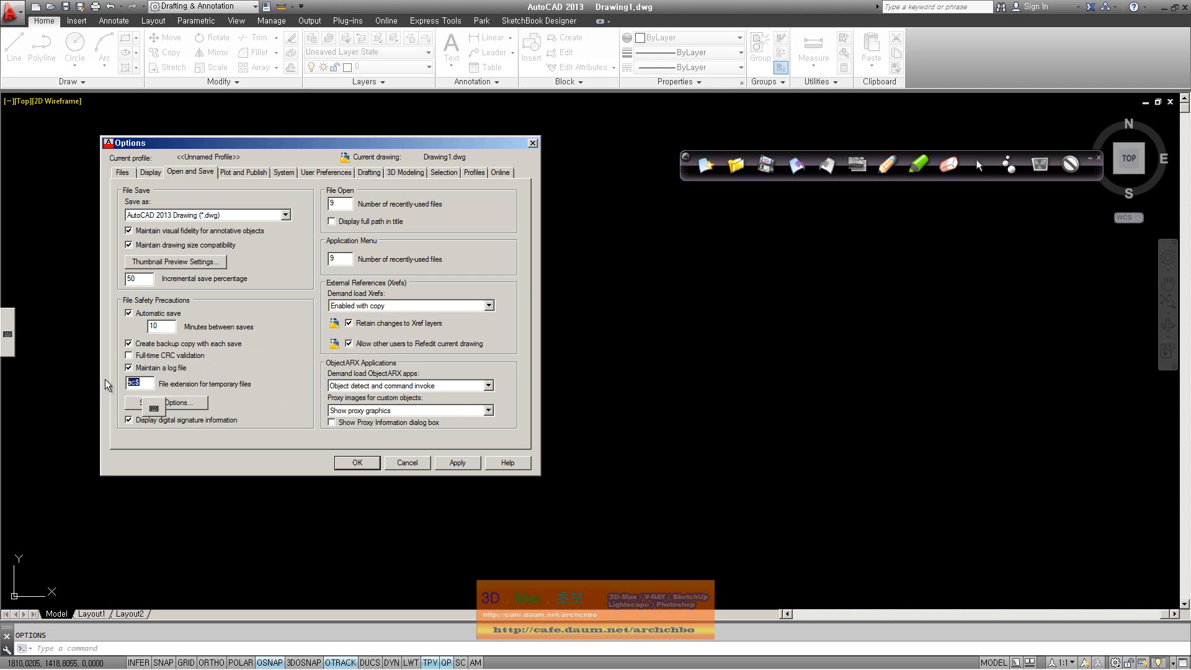
{"action": "left_click", "coordinate": [144, 383]}
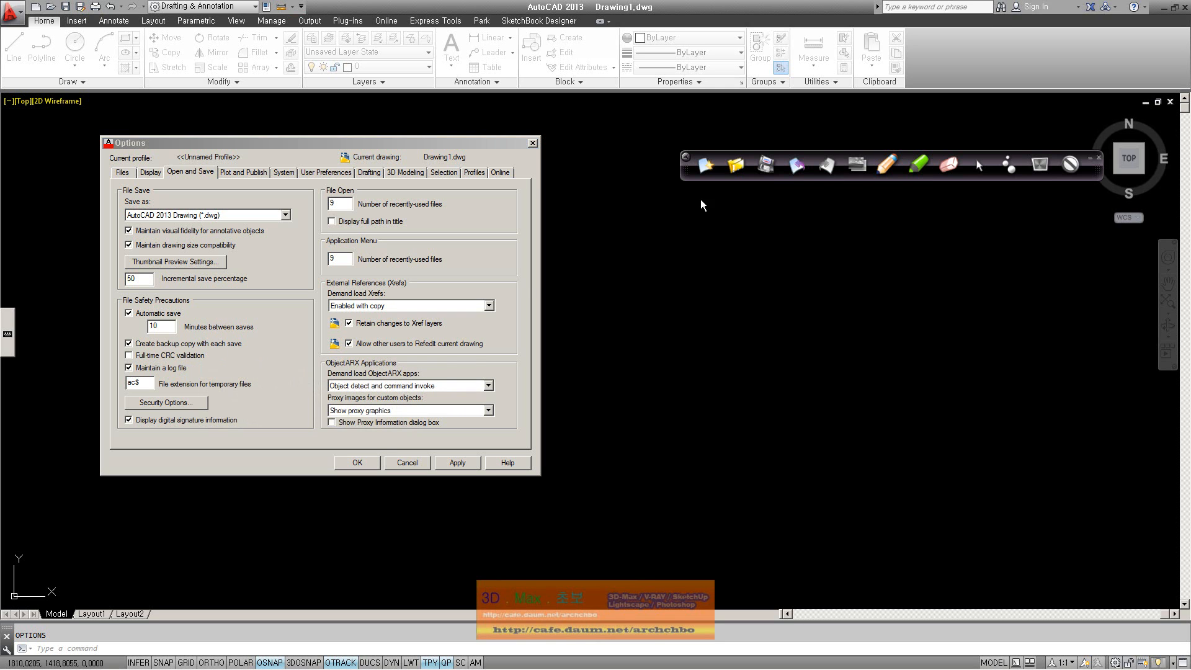
Handwrite orange 'CRC checking =' notes beside the Options dialog
{"action": "mouse_move", "coordinate": [649, 223]}
{"action": "left_mouse_down"}
{"action": "mouse_move", "coordinate": [644, 254]}
{"action": "mouse_move", "coordinate": [659, 242]}
{"action": "mouse_move", "coordinate": [696, 248]}
{"action": "mouse_move", "coordinate": [643, 274]}
{"action": "mouse_move", "coordinate": [671, 287]}
{"action": "mouse_move", "coordinate": [703, 270]}
{"action": "mouse_move", "coordinate": [731, 299]}
{"action": "mouse_move", "coordinate": [903, 287]}
{"action": "mouse_move", "coordinate": [963, 263]}
{"action": "mouse_move", "coordinate": [1012, 271]}
{"action": "left_mouse_up"}
{"action": "mouse_move", "coordinate": [682, 330]}
{"action": "left_mouse_down"}
{"action": "mouse_move", "coordinate": [727, 349]}
{"action": "mouse_move", "coordinate": [839, 351]}
{"action": "mouse_move", "coordinate": [862, 365]}
{"action": "left_mouse_up"}
Finish the third note line and add a colon, dash and '검사' beside CRC
{"action": "mouse_move", "coordinate": [866, 342]}
{"action": "left_mouse_down"}
{"action": "mouse_move", "coordinate": [908, 332]}
{"action": "mouse_move", "coordinate": [910, 362]}
{"action": "left_mouse_up"}
{"action": "left_click_drag", "start_coordinate": [912, 340], "coordinate": [922, 333]}
{"action": "left_click", "coordinate": [735, 248]}
{"action": "left_click_drag", "start_coordinate": [742, 217], "coordinate": [777, 213]}
{"action": "mouse_move", "coordinate": [755, 232]}
{"action": "left_mouse_down"}
{"action": "mouse_move", "coordinate": [822, 245]}
{"action": "mouse_move", "coordinate": [893, 223]}
{"action": "left_mouse_up"}
{"action": "mouse_move", "coordinate": [875, 245]}
{"action": "left_mouse_down"}
{"action": "mouse_move", "coordinate": [899, 255]}
{"action": "mouse_move", "coordinate": [924, 216]}
{"action": "left_mouse_up"}
{"action": "left_click_drag", "start_coordinate": [924, 224], "coordinate": [940, 247]}
{"action": "left_click_drag", "start_coordinate": [955, 193], "coordinate": [958, 274]}
{"action": "left_click_drag", "start_coordinate": [960, 228], "coordinate": [1015, 227]}
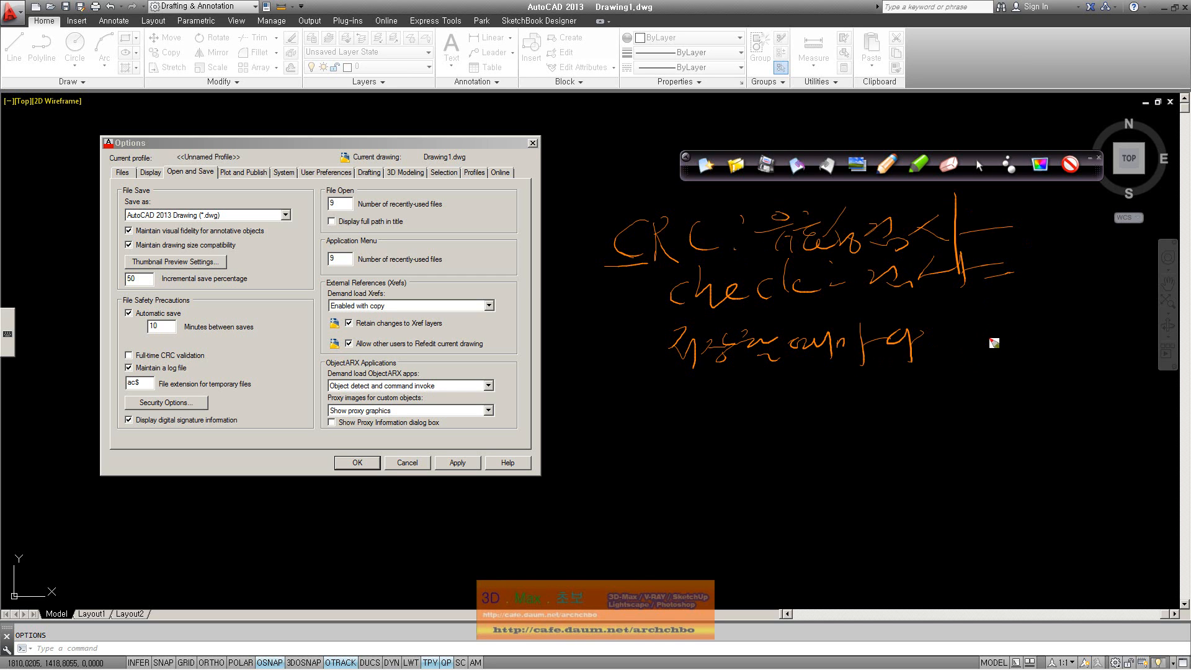
Write two more explanation lines, strike through 'check', and bracket the CRC heading
{"action": "mouse_move", "coordinate": [971, 330]}
{"action": "left_mouse_down"}
{"action": "mouse_move", "coordinate": [992, 348]}
{"action": "mouse_move", "coordinate": [1011, 338]}
{"action": "mouse_move", "coordinate": [1031, 370]}
{"action": "mouse_move", "coordinate": [1070, 348]}
{"action": "mouse_move", "coordinate": [1098, 369]}
{"action": "mouse_move", "coordinate": [1119, 344]}
{"action": "mouse_move", "coordinate": [1127, 394]}
{"action": "left_mouse_up"}
{"action": "mouse_move", "coordinate": [729, 383]}
{"action": "left_mouse_down"}
{"action": "mouse_move", "coordinate": [755, 391]}
{"action": "mouse_move", "coordinate": [758, 412]}
{"action": "mouse_move", "coordinate": [800, 386]}
{"action": "mouse_move", "coordinate": [832, 403]}
{"action": "mouse_move", "coordinate": [987, 428]}
{"action": "mouse_move", "coordinate": [1157, 405]}
{"action": "left_mouse_up"}
{"action": "left_click_drag", "start_coordinate": [672, 273], "coordinate": [1086, 254]}
{"action": "left_click_drag", "start_coordinate": [665, 485], "coordinate": [718, 480]}
{"action": "left_click_drag", "start_coordinate": [737, 439], "coordinate": [752, 489]}
{"action": "left_click_drag", "start_coordinate": [686, 504], "coordinate": [720, 518]}
{"action": "mouse_move", "coordinate": [780, 450]}
{"action": "left_mouse_down"}
{"action": "mouse_move", "coordinate": [782, 471]}
{"action": "mouse_move", "coordinate": [820, 477]}
{"action": "left_mouse_up"}
{"action": "mouse_move", "coordinate": [833, 436]}
{"action": "left_mouse_down"}
{"action": "mouse_move", "coordinate": [834, 471]}
{"action": "mouse_move", "coordinate": [889, 467]}
{"action": "mouse_move", "coordinate": [886, 493]}
{"action": "left_mouse_up"}
{"action": "mouse_move", "coordinate": [911, 452]}
{"action": "left_mouse_down"}
{"action": "mouse_move", "coordinate": [934, 470]}
{"action": "mouse_move", "coordinate": [1030, 460]}
{"action": "mouse_move", "coordinate": [1025, 487]}
{"action": "mouse_move", "coordinate": [1028, 461]}
{"action": "mouse_move", "coordinate": [1039, 476]}
{"action": "left_mouse_up"}
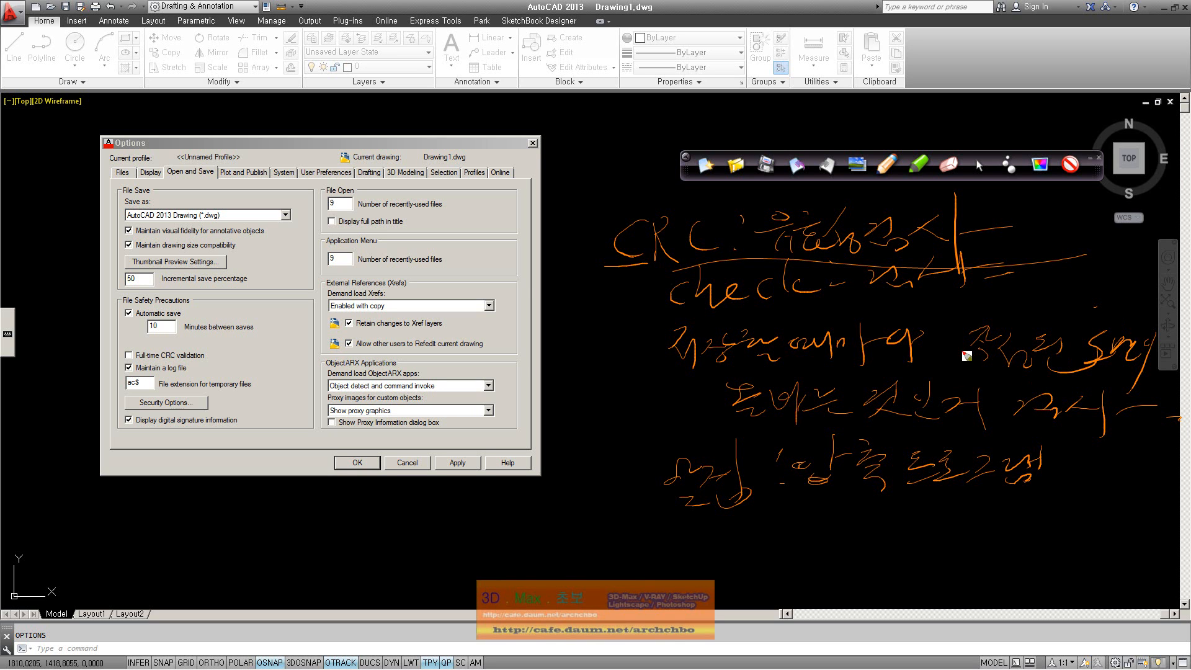
{"action": "mouse_move", "coordinate": [598, 281]}
{"action": "left_mouse_down"}
{"action": "mouse_move", "coordinate": [716, 204]}
{"action": "mouse_move", "coordinate": [812, 273]}
{"action": "left_mouse_up"}
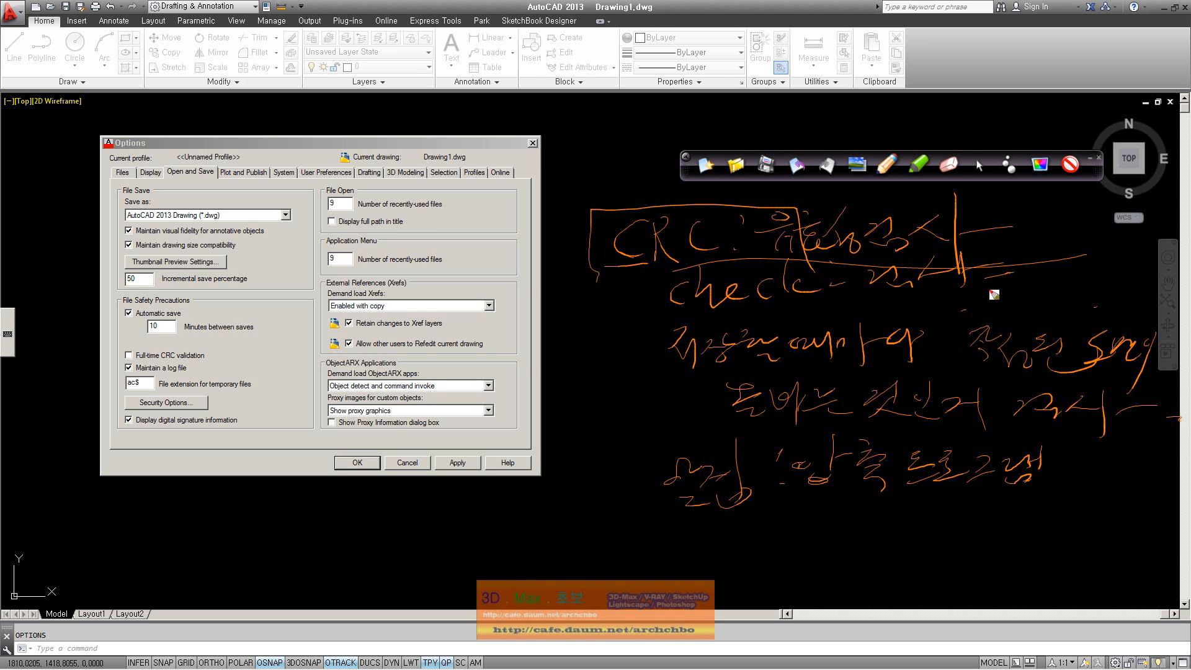
Erase all the orange handwritten notes from the screen
{"action": "left_click", "coordinate": [734, 165]}
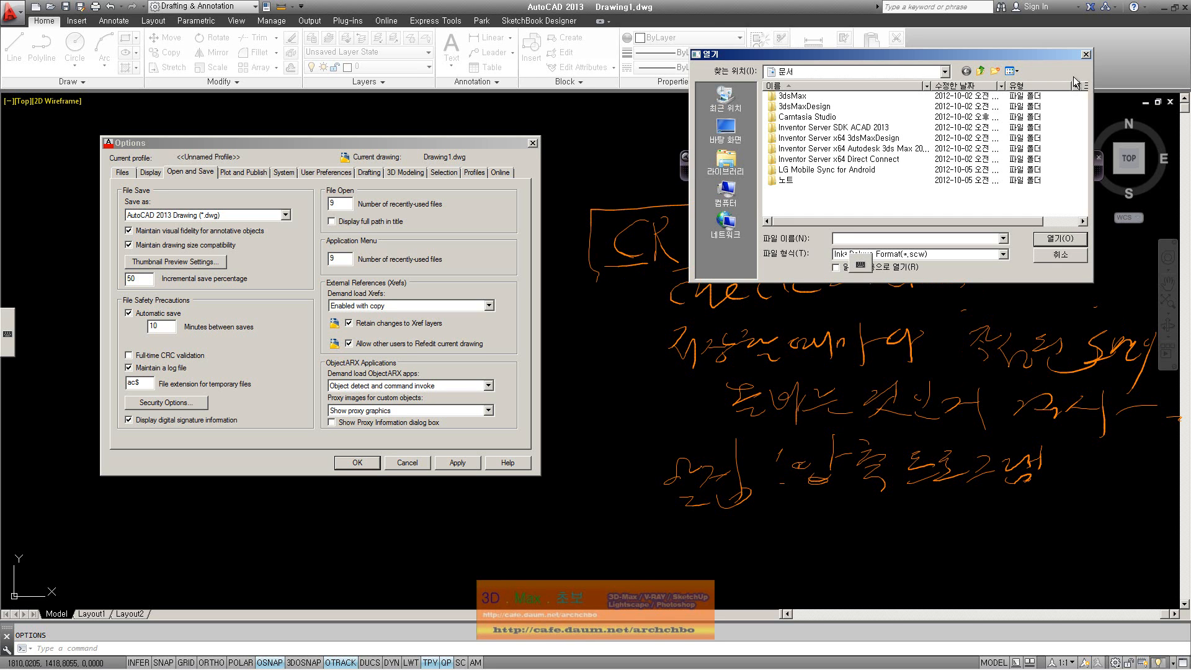
{"action": "left_click", "coordinate": [1089, 59]}
{"action": "left_click", "coordinate": [946, 165]}
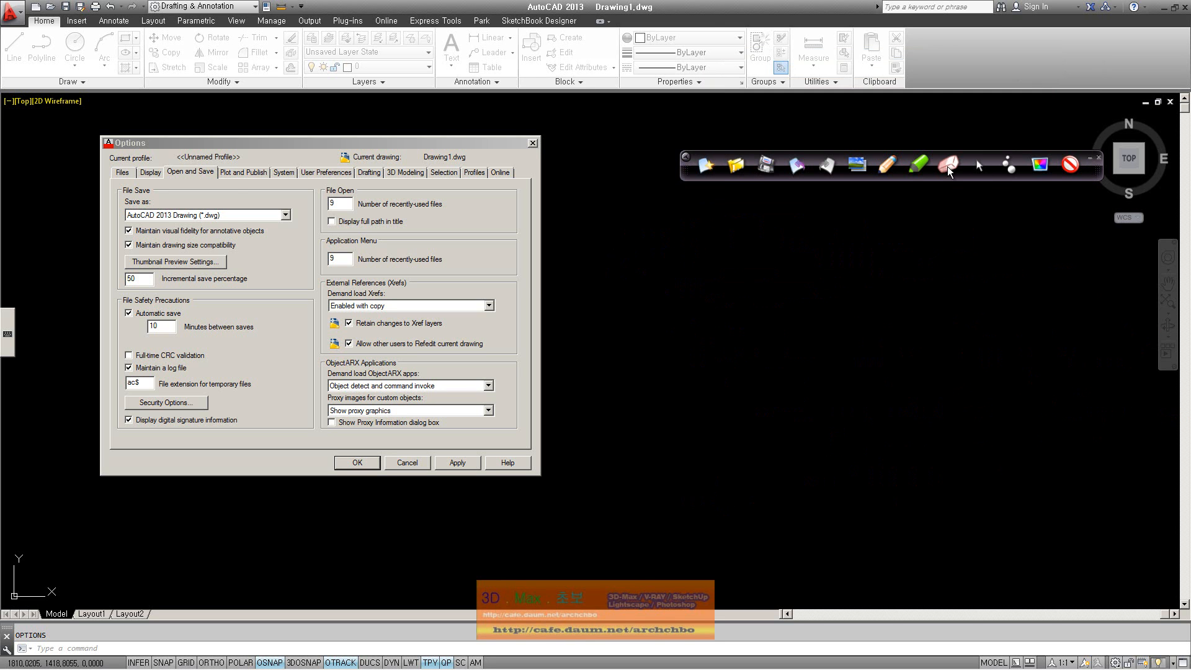
Select the 10-minute save interval, tab to the extension field, and move Options up-right
{"action": "left_click", "coordinate": [103, 335]}
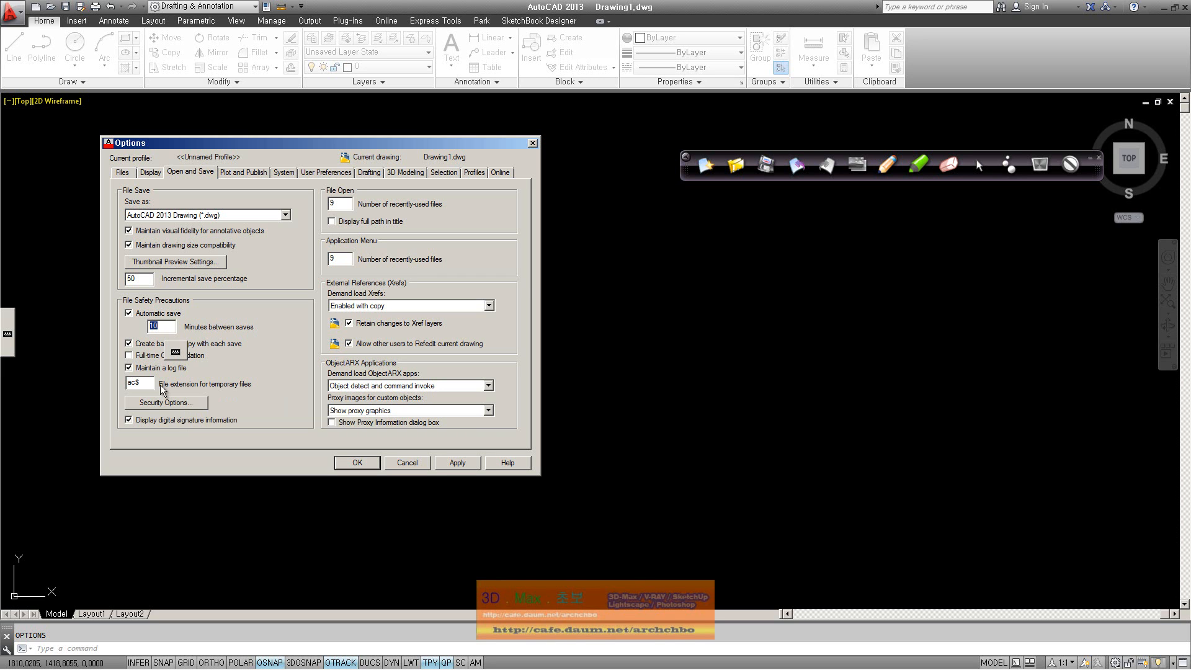
{"action": "key", "text": "Tab"}
{"action": "key", "text": "Tab"}
{"action": "key", "text": "Tab"}
{"action": "key", "text": "Tab"}
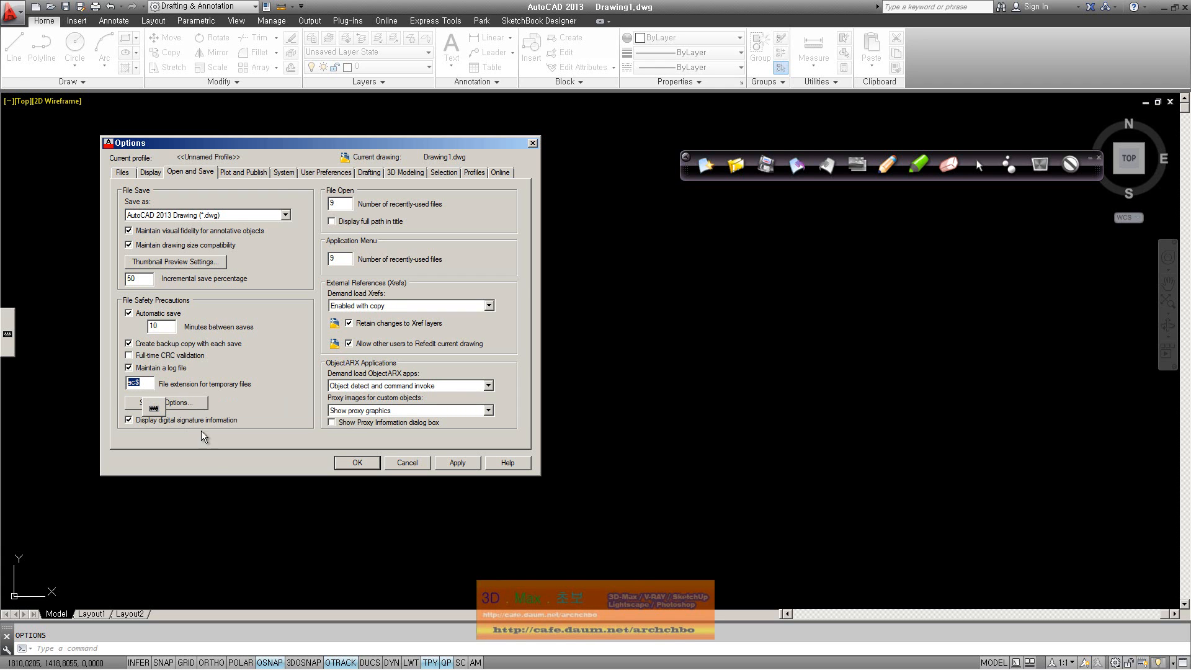
{"action": "left_click_drag", "start_coordinate": [358, 141], "coordinate": [479, 121]}
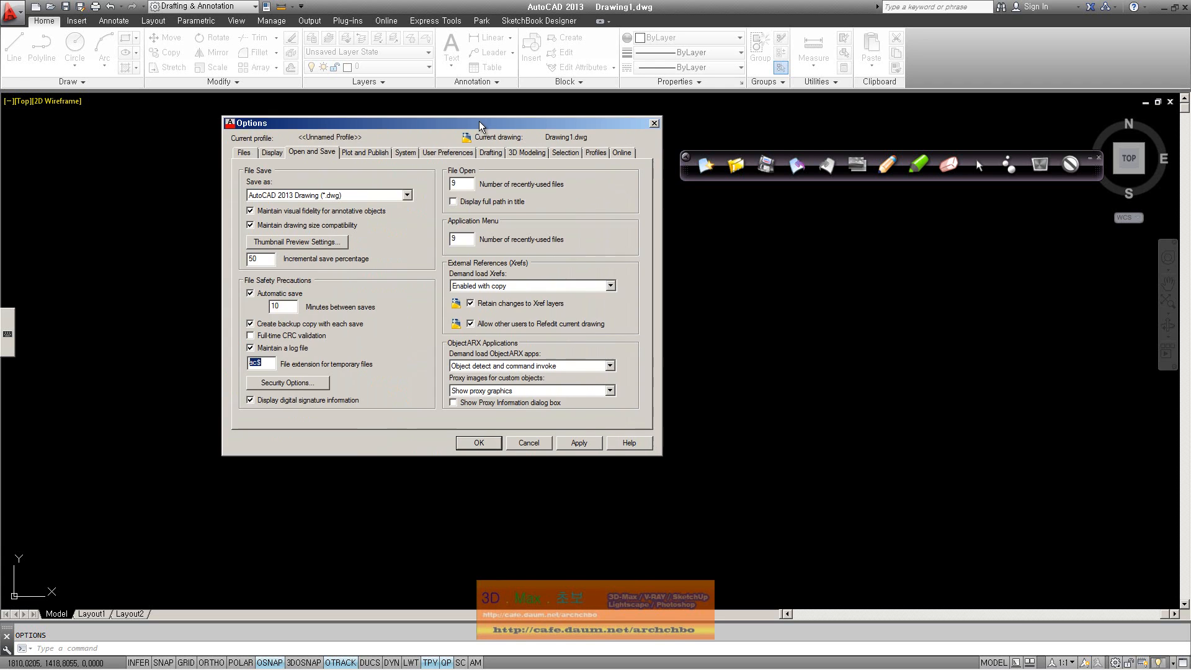
Open the drawing Security Options and enter a sample password
{"action": "left_click", "coordinate": [298, 383]}
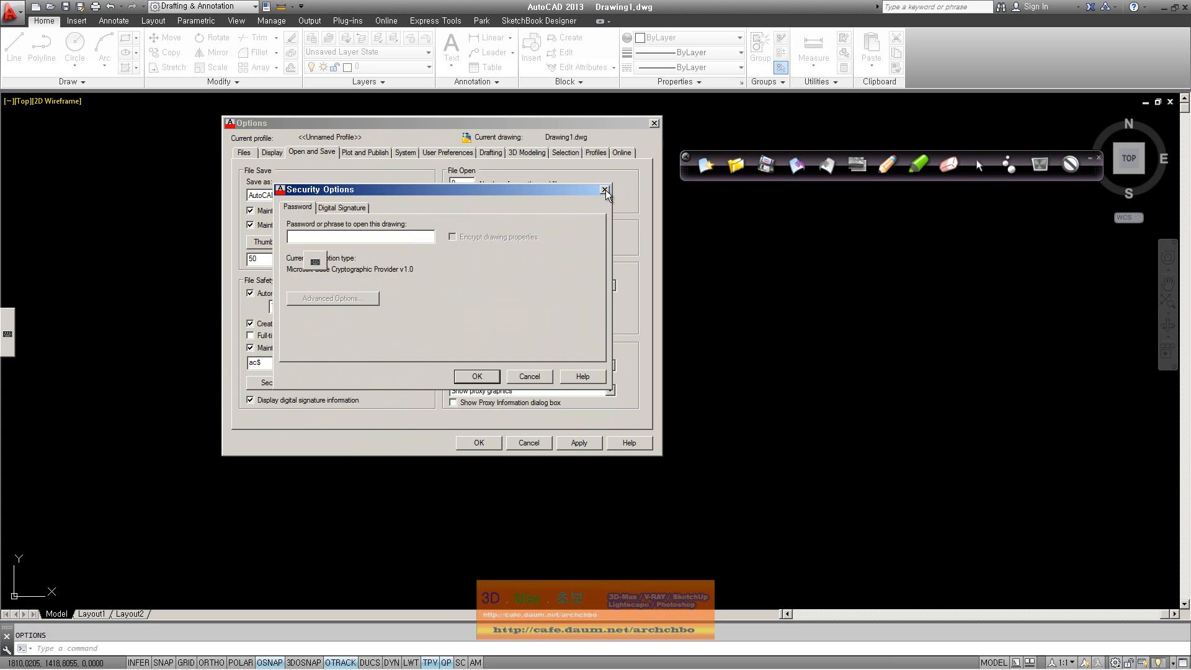
{"action": "left_click", "coordinate": [605, 191]}
{"action": "left_click", "coordinate": [323, 383]}
{"action": "type", "text": "12"}
Review the advanced encryption providers, then cancel Advanced and Security Options unchanged
{"action": "left_click", "coordinate": [376, 297]}
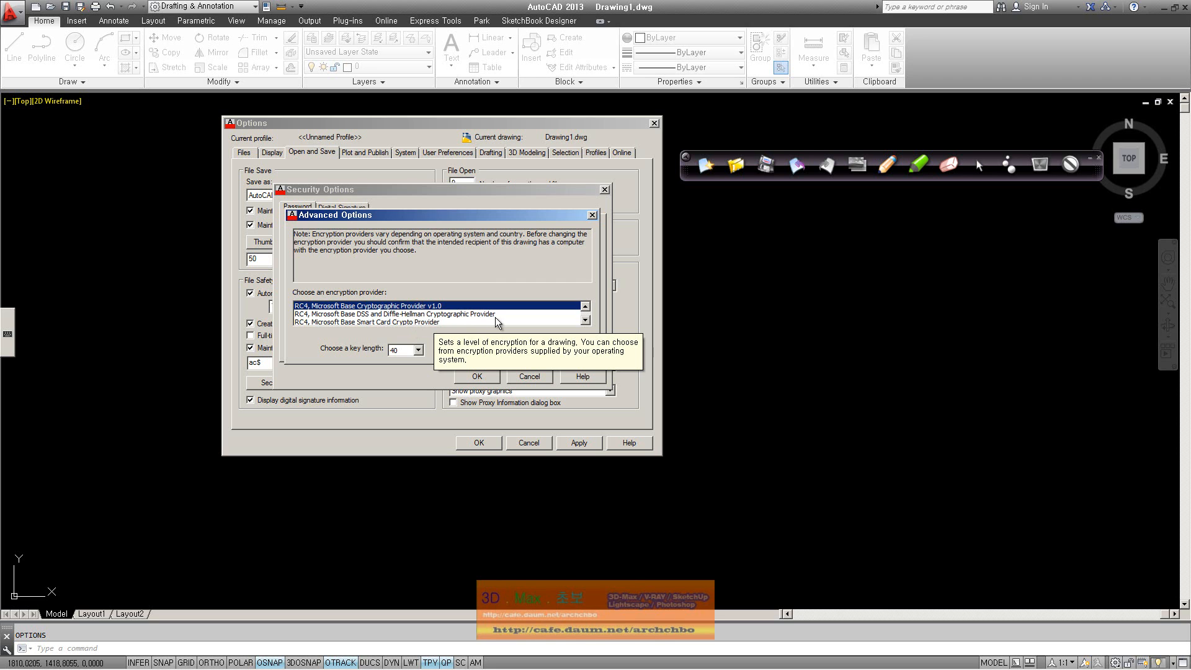
{"action": "left_click", "coordinate": [465, 320]}
{"action": "scroll", "coordinate": [464, 320], "scroll_direction": "down", "scroll_amount": 1}
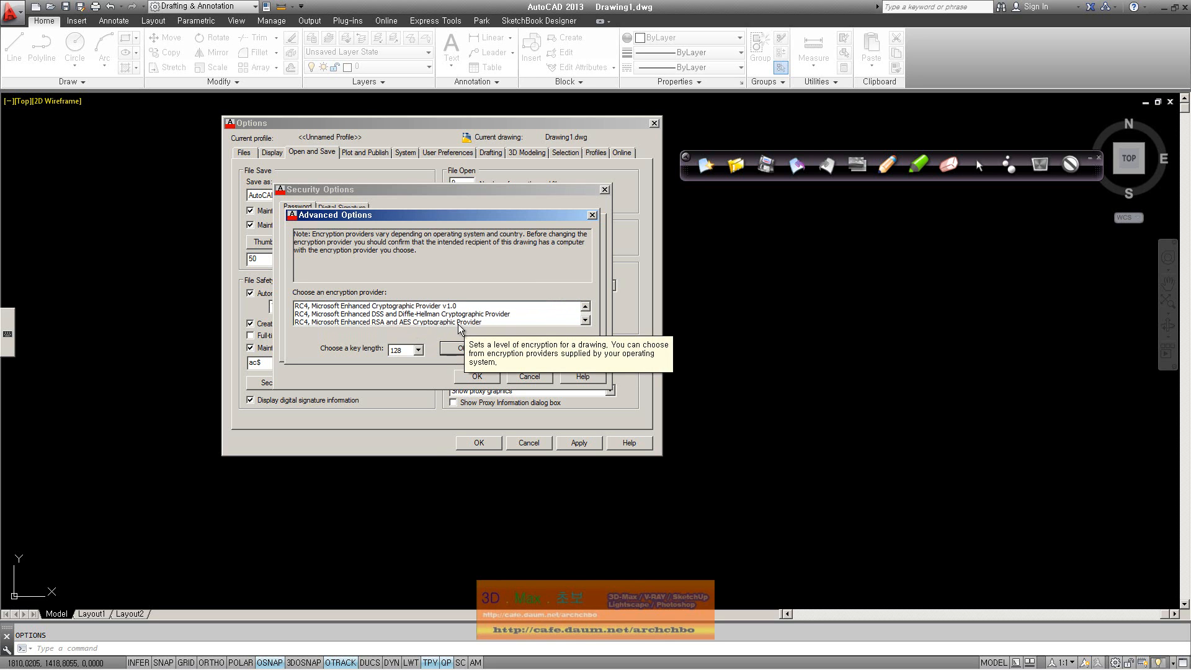
{"action": "left_click", "coordinate": [527, 349]}
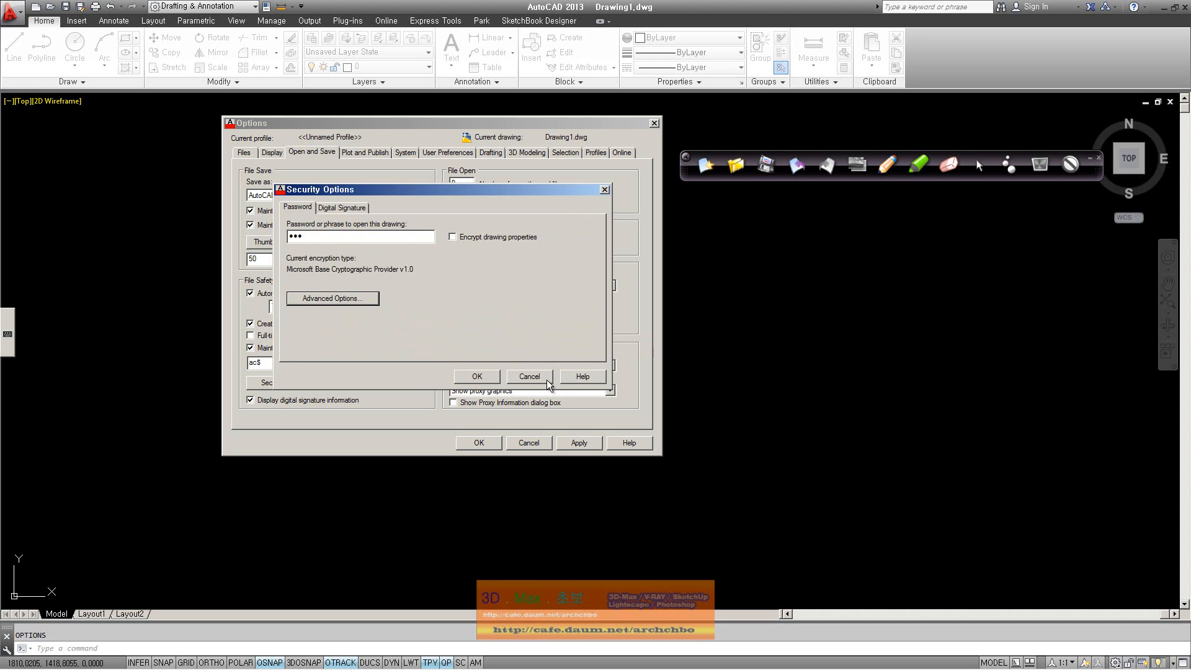
{"action": "left_click", "coordinate": [546, 379]}
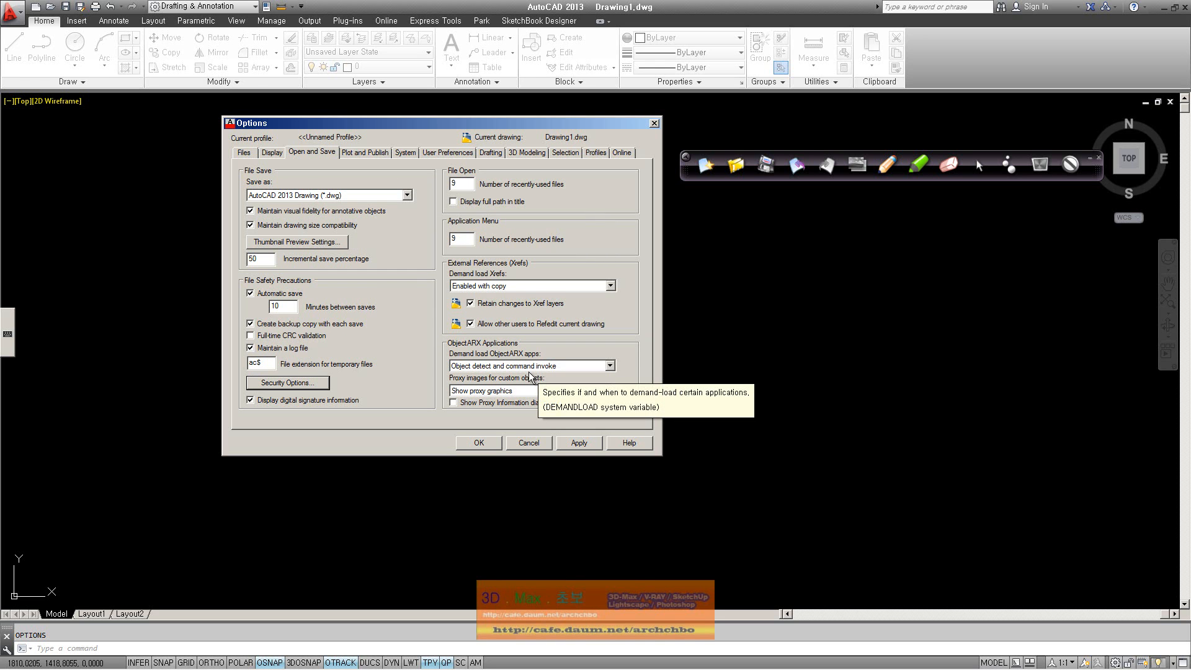
Drag the Options dialog to the left, clearing more of the drawing area
{"action": "left_click_drag", "start_coordinate": [553, 124], "coordinate": [397, 118]}
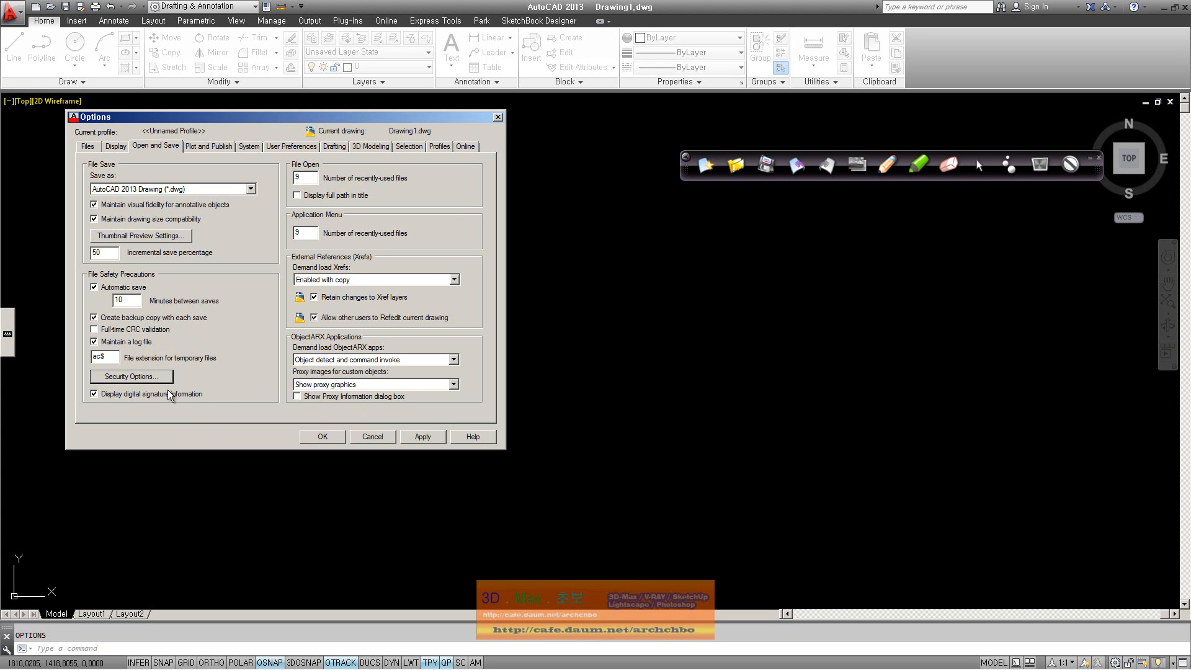
Enable 'Display full path in title', apply and close Options, then show Recent Documents
{"action": "left_click", "coordinate": [151, 376]}
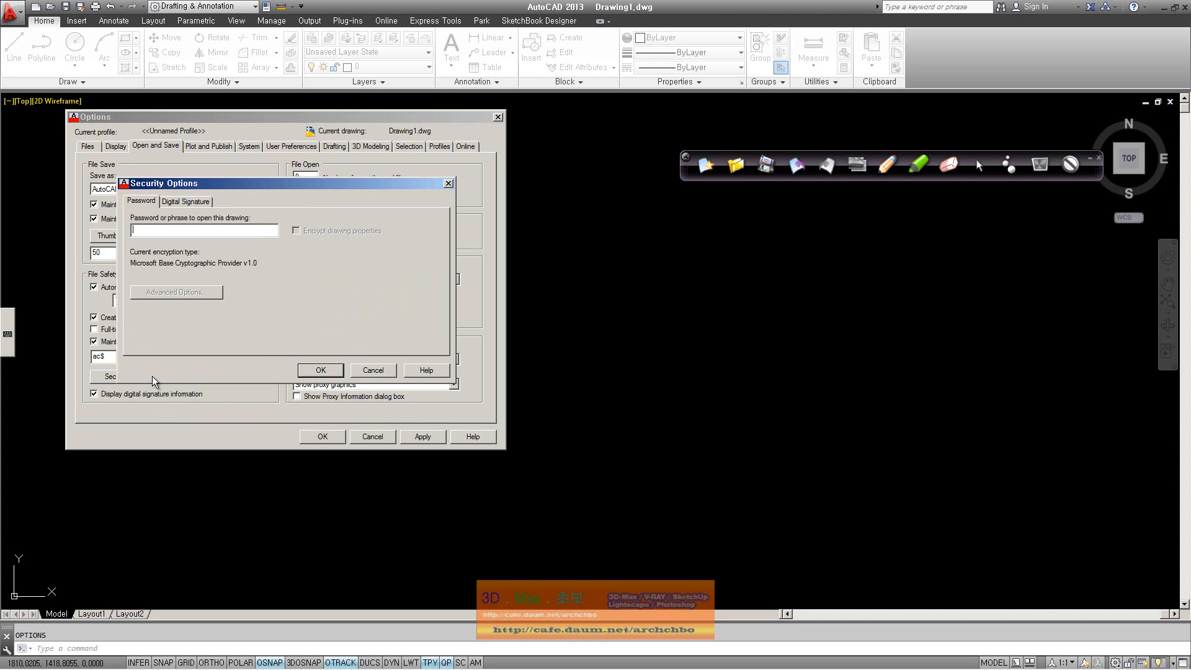
{"action": "left_click", "coordinate": [373, 370]}
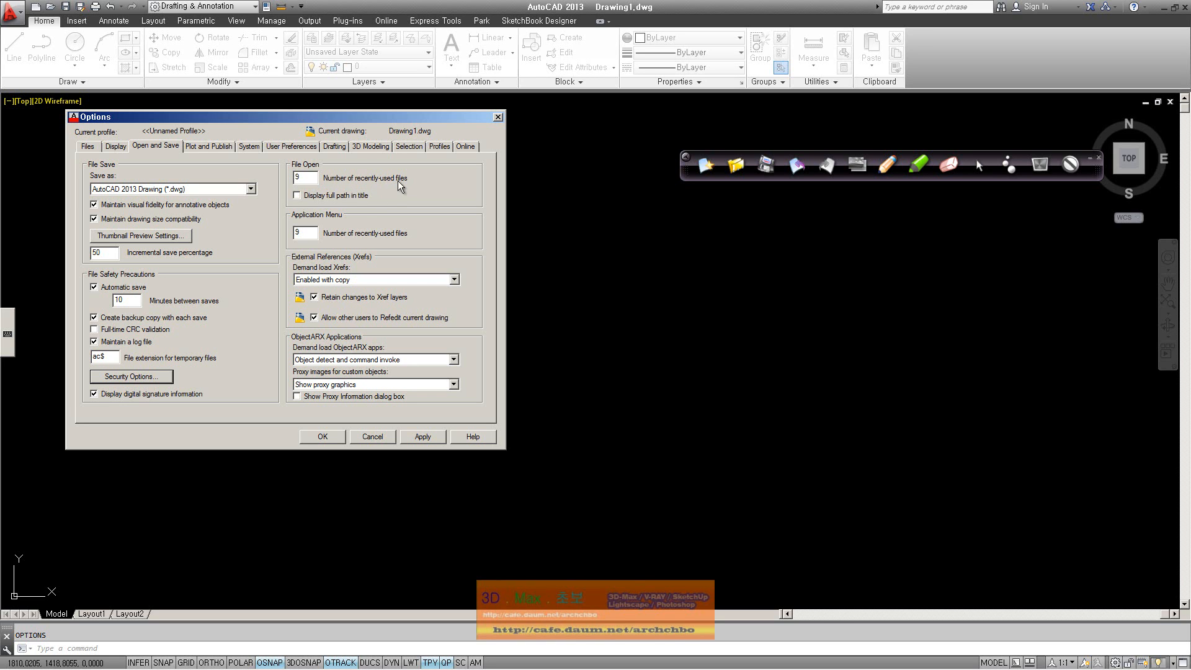
{"action": "double_click", "coordinate": [304, 178]}
{"action": "left_click", "coordinate": [310, 195]}
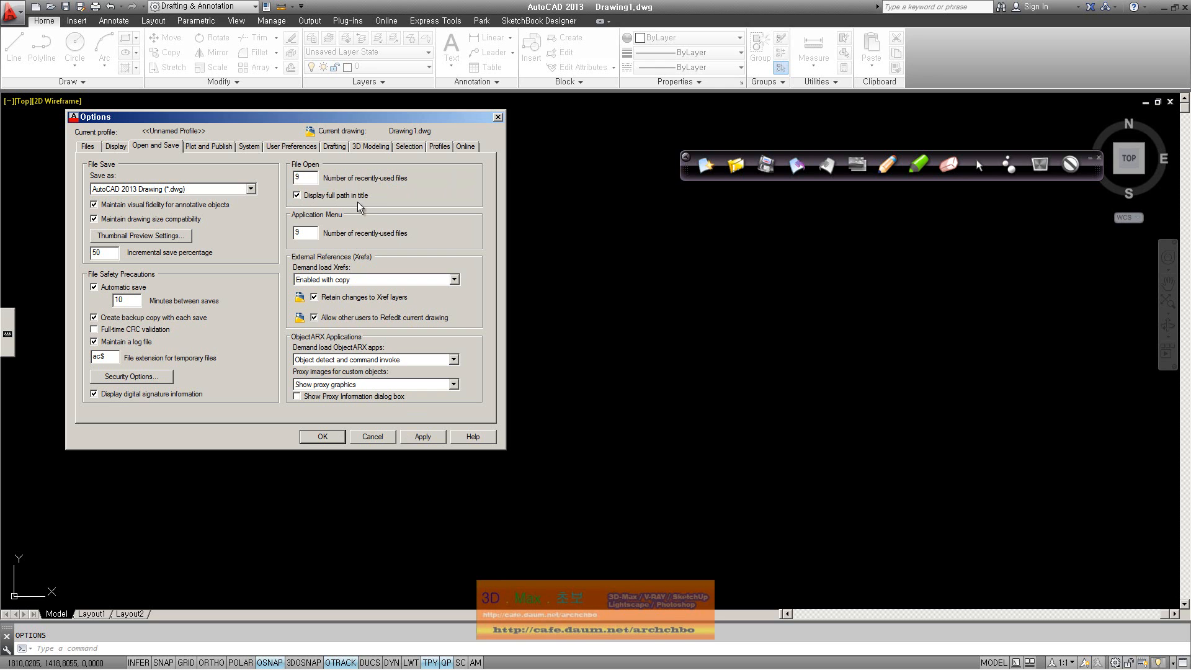
{"action": "left_click", "coordinate": [421, 437]}
{"action": "left_click", "coordinate": [330, 434]}
{"action": "left_click", "coordinate": [11, 12]}
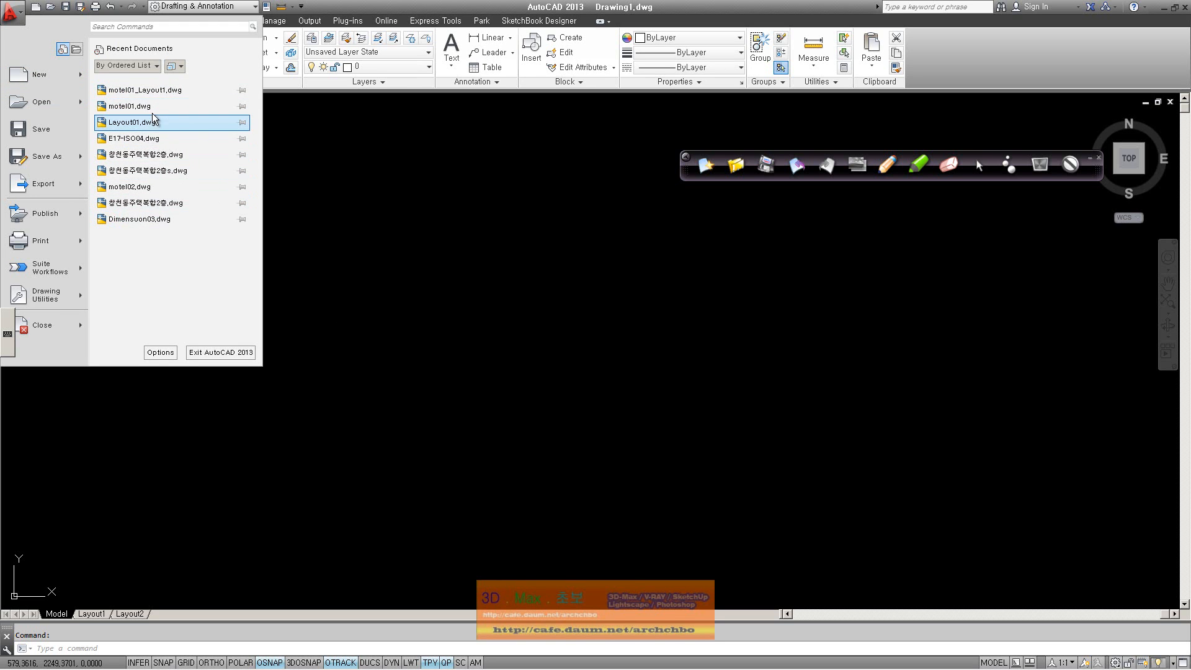
Open motel01.dwg from Recent Documents and reopen Options with OP
{"action": "left_click", "coordinate": [170, 106]}
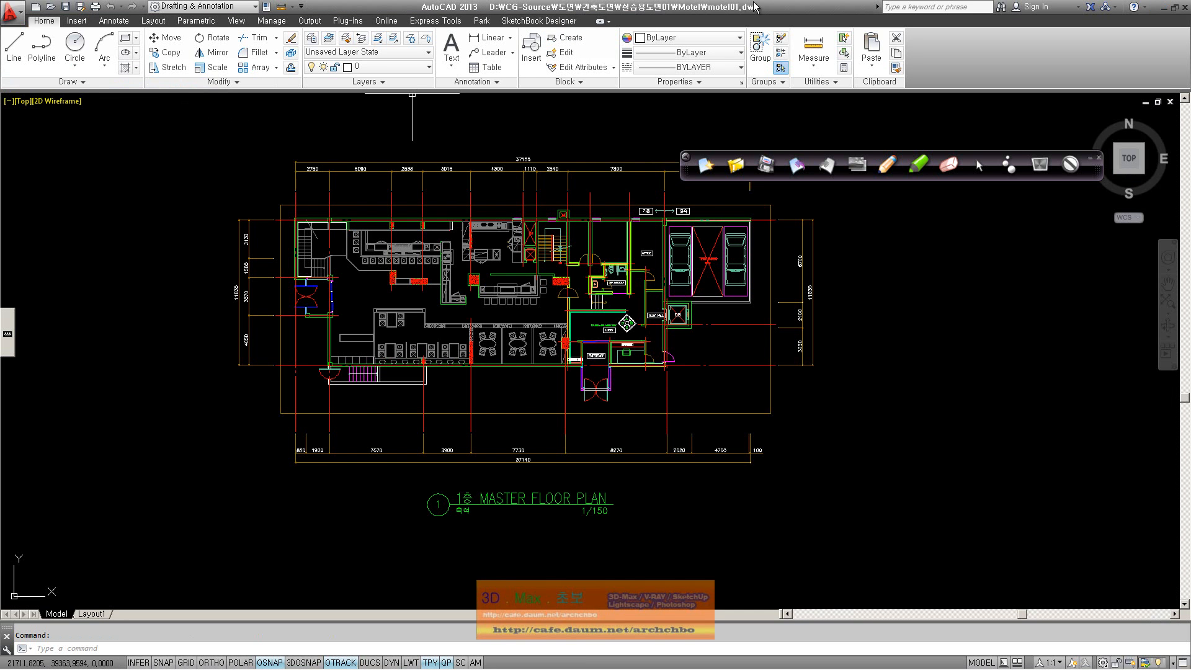
{"action": "key", "text": "F1"}
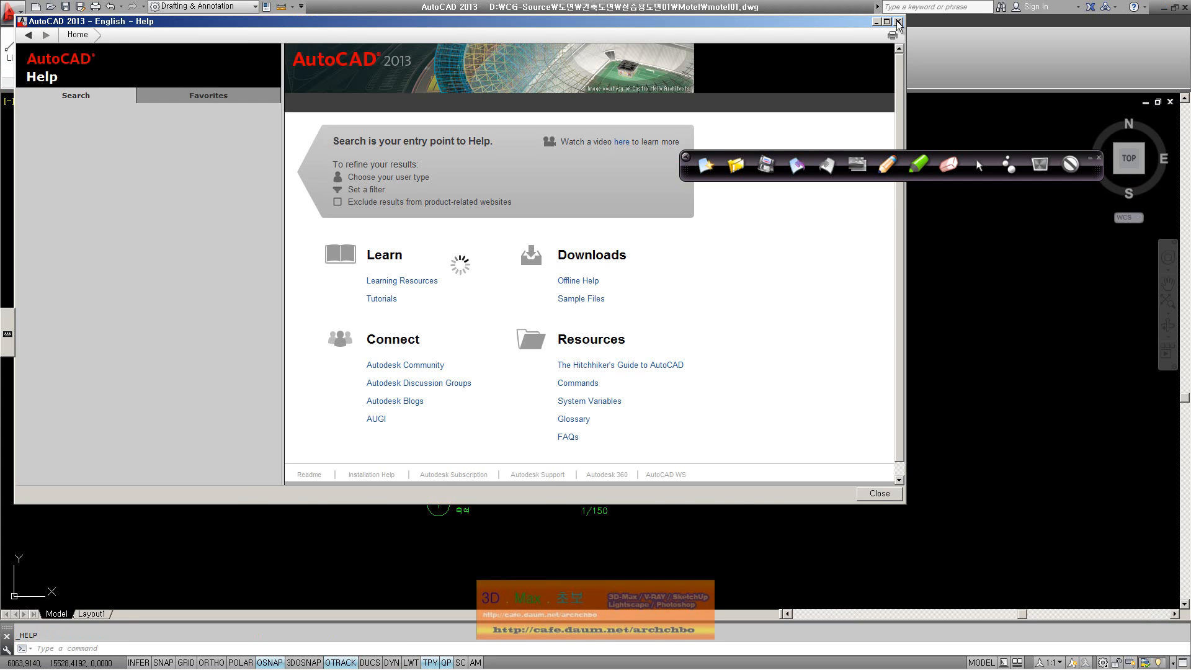
{"action": "left_click", "coordinate": [898, 22]}
{"action": "type", "text": "op"}
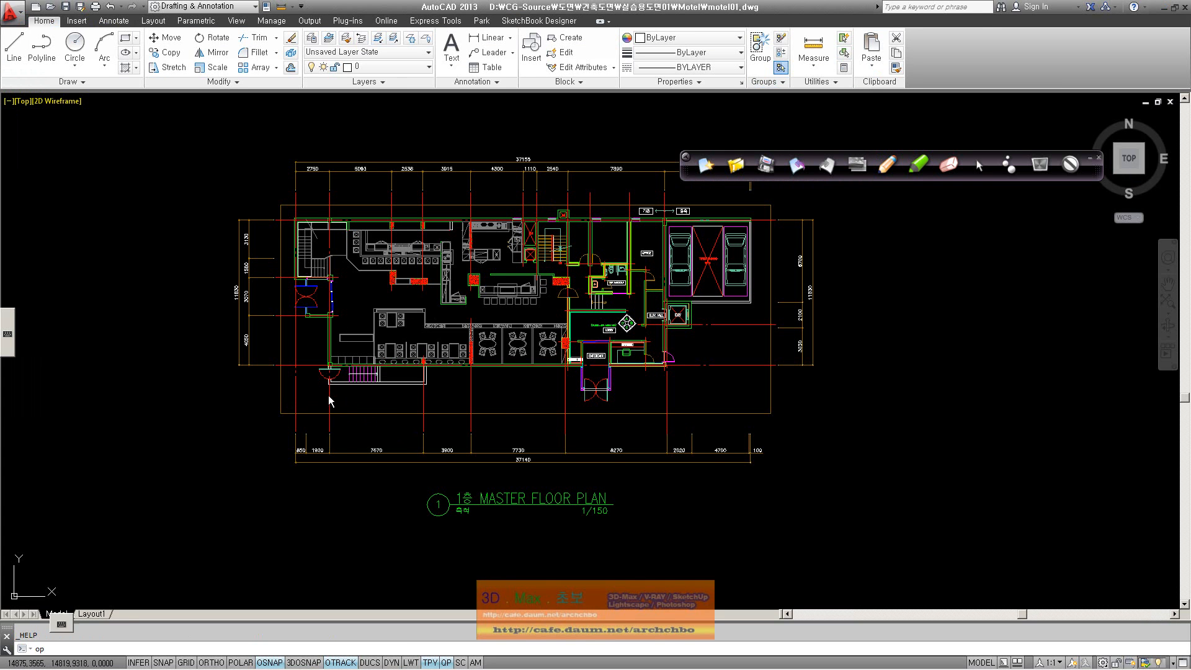
{"action": "key", "text": "Return"}
Apply with full path display off to compare the title, then turn it back on
{"action": "left_click_drag", "start_coordinate": [367, 124], "coordinate": [363, 209]}
{"action": "left_click", "coordinate": [317, 281]}
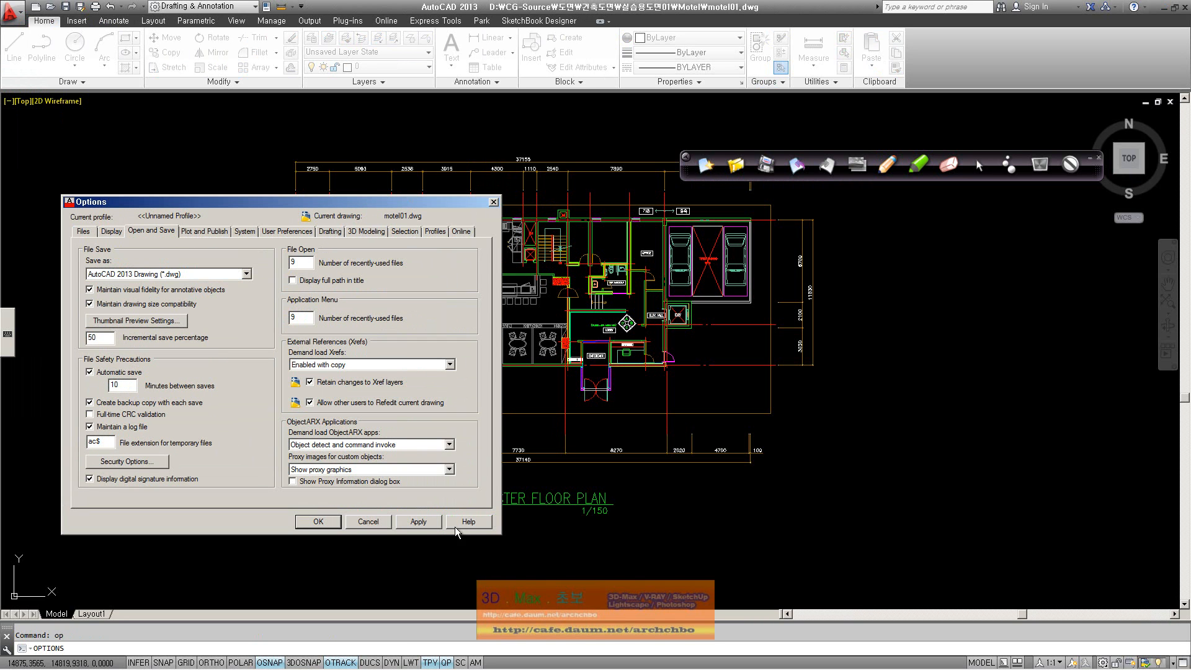
{"action": "left_click", "coordinate": [418, 521]}
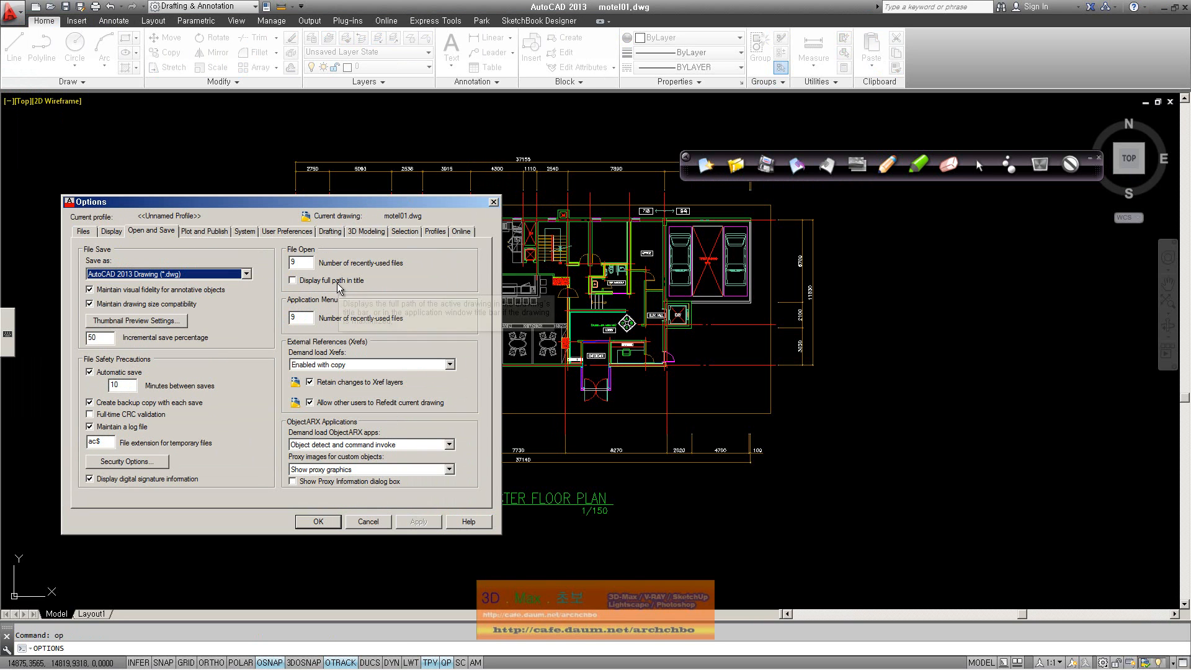
{"action": "left_click", "coordinate": [317, 281]}
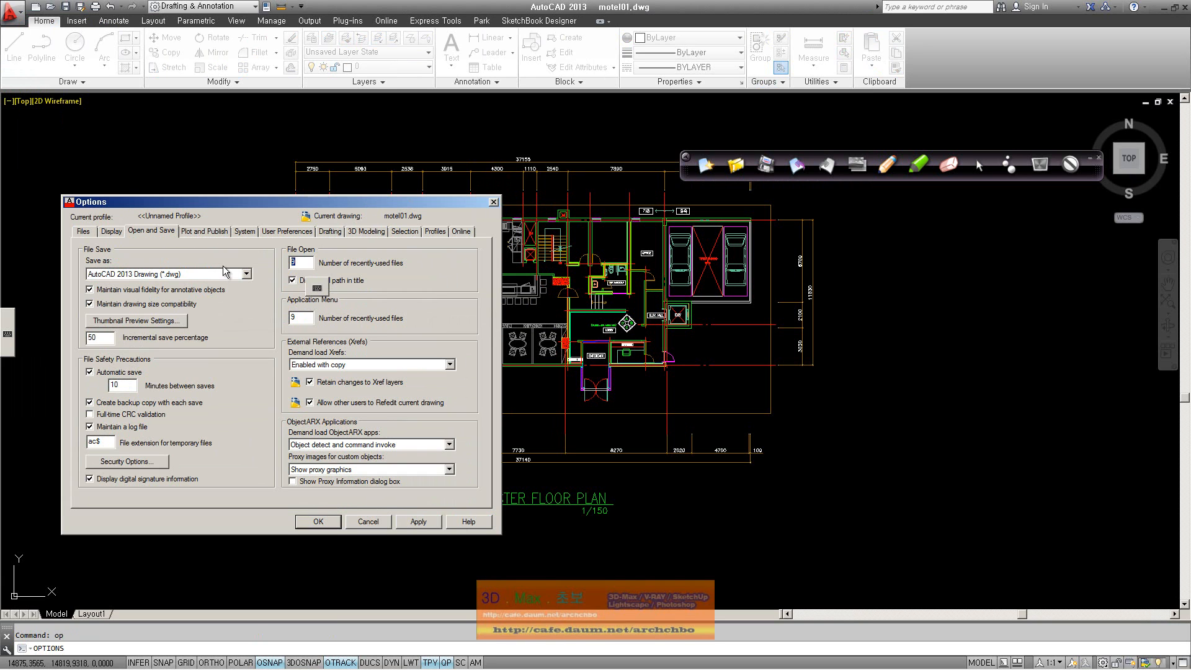
Set both recently-used file counts to 5 and keep Xref demand loading Enabled with copy
{"action": "type", "text": "5"}
{"action": "double_click", "coordinate": [311, 317]}
{"action": "type", "text": "5"}
{"action": "left_click", "coordinate": [364, 366]}
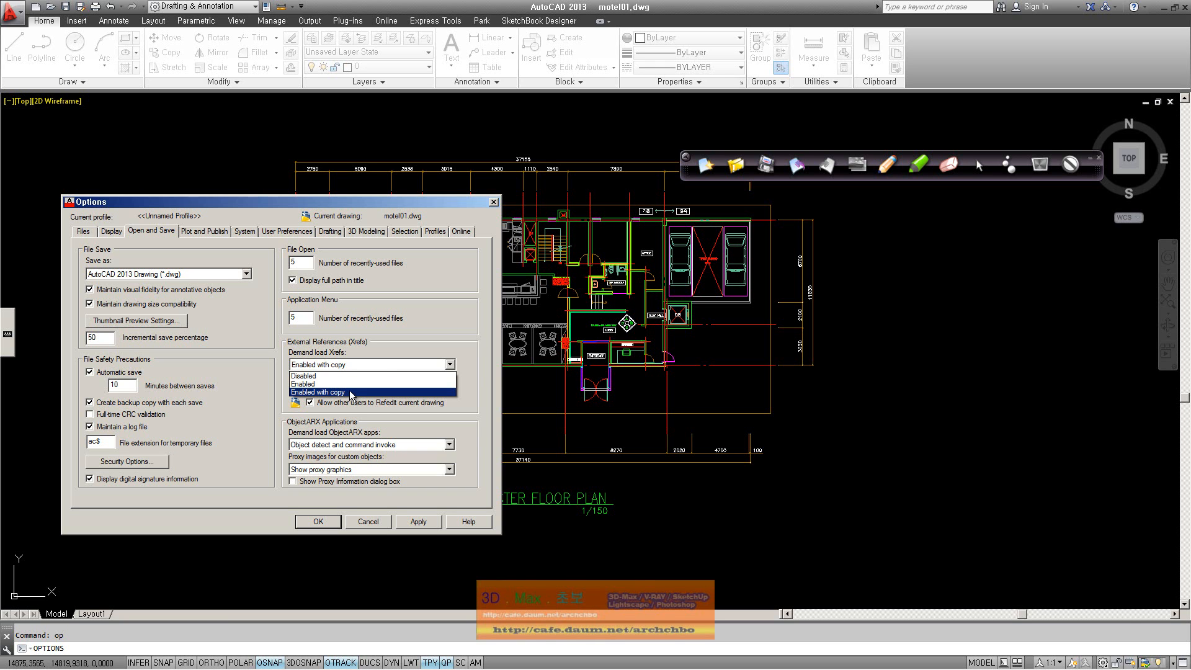
{"action": "left_click", "coordinate": [441, 351]}
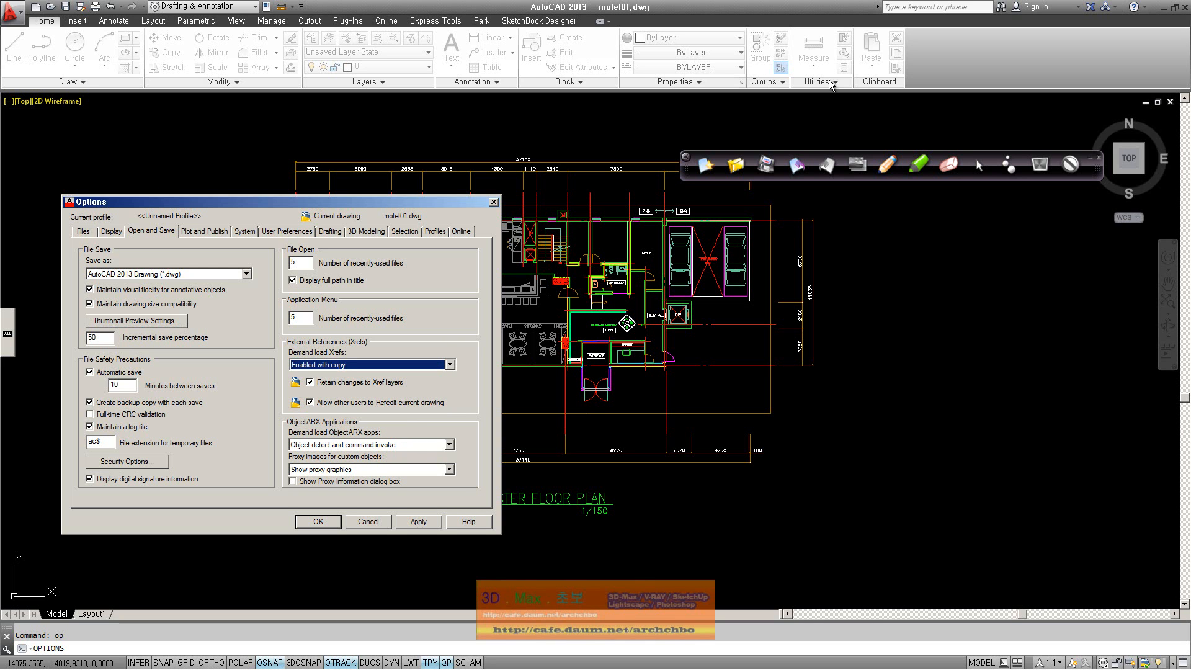
{"action": "left_click", "coordinate": [887, 170]}
{"action": "mouse_move", "coordinate": [819, 255]}
{"action": "left_mouse_down"}
{"action": "mouse_move", "coordinate": [831, 230]}
{"action": "mouse_move", "coordinate": [856, 245]}
{"action": "mouse_move", "coordinate": [887, 236]}
{"action": "mouse_move", "coordinate": [972, 254]}
{"action": "mouse_move", "coordinate": [1005, 233]}
{"action": "mouse_move", "coordinate": [1027, 248]}
{"action": "mouse_move", "coordinate": [1089, 238]}
{"action": "mouse_move", "coordinate": [1097, 254]}
{"action": "mouse_move", "coordinate": [1139, 251]}
{"action": "left_mouse_up"}
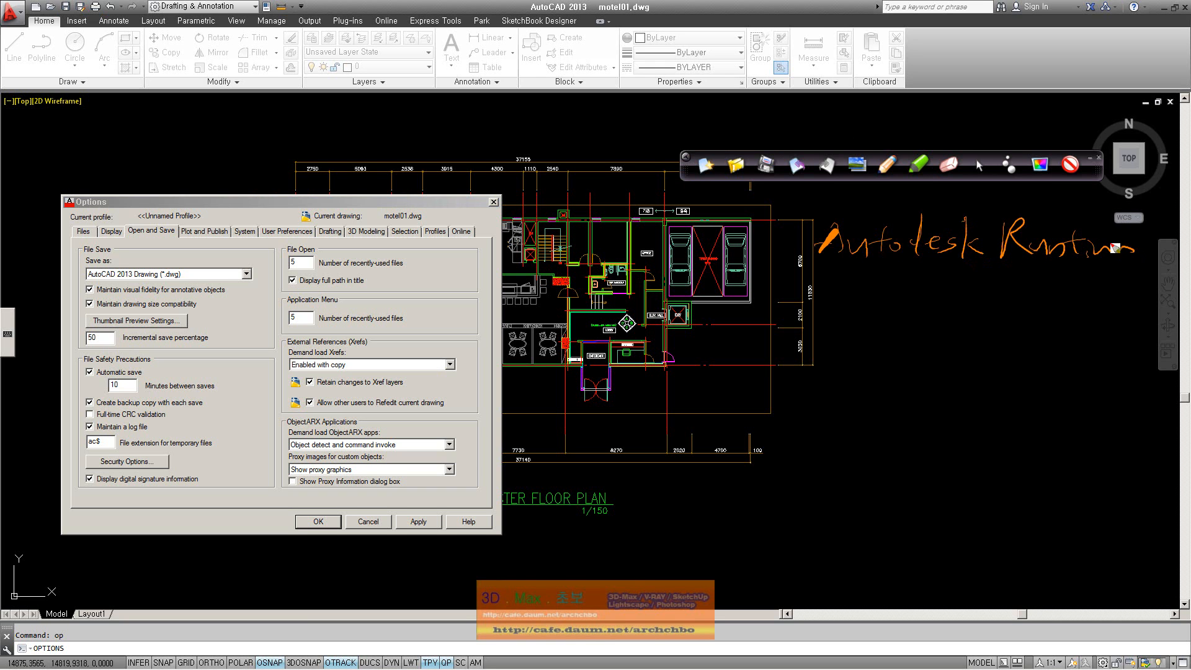
{"action": "mouse_move", "coordinate": [893, 268]}
{"action": "left_mouse_down"}
{"action": "mouse_move", "coordinate": [878, 305]}
{"action": "mouse_move", "coordinate": [917, 316]}
{"action": "mouse_move", "coordinate": [988, 297]}
{"action": "mouse_move", "coordinate": [1020, 320]}
{"action": "left_mouse_up"}
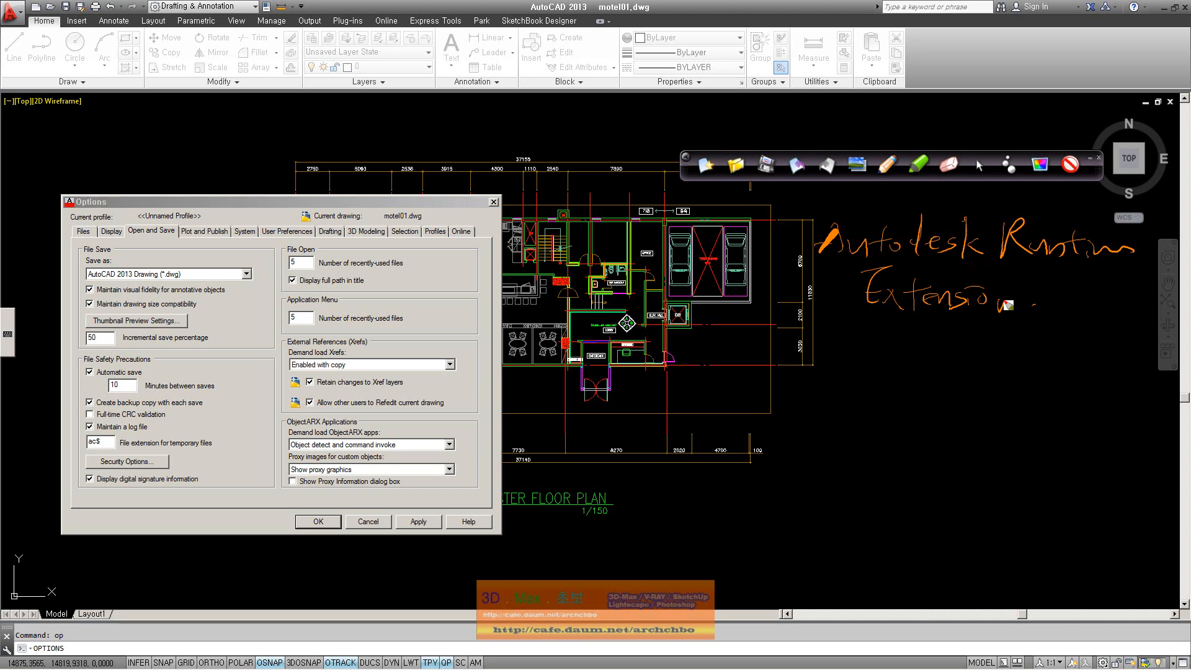
{"action": "mouse_move", "coordinate": [872, 192]}
{"action": "left_mouse_down"}
{"action": "mouse_move", "coordinate": [855, 222]}
{"action": "mouse_move", "coordinate": [886, 229]}
{"action": "mouse_move", "coordinate": [899, 205]}
{"action": "mouse_move", "coordinate": [946, 199]}
{"action": "mouse_move", "coordinate": [925, 223]}
{"action": "left_mouse_up"}
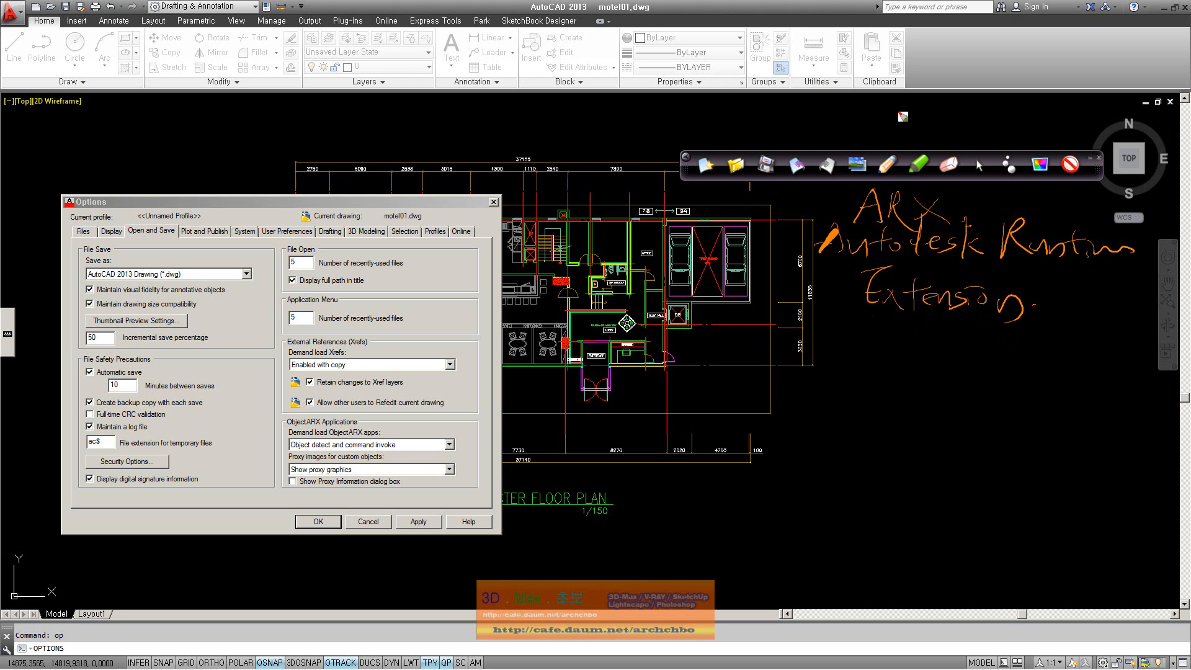
{"action": "left_click", "coordinate": [705, 164]}
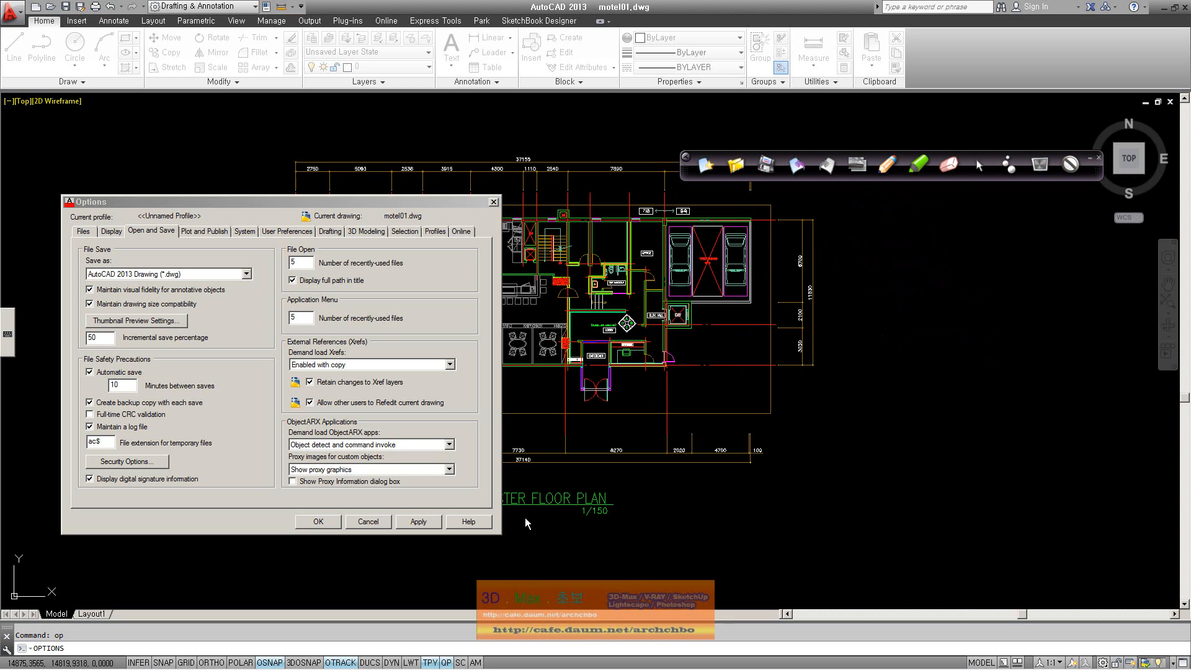
{"action": "left_click", "coordinate": [277, 643]}
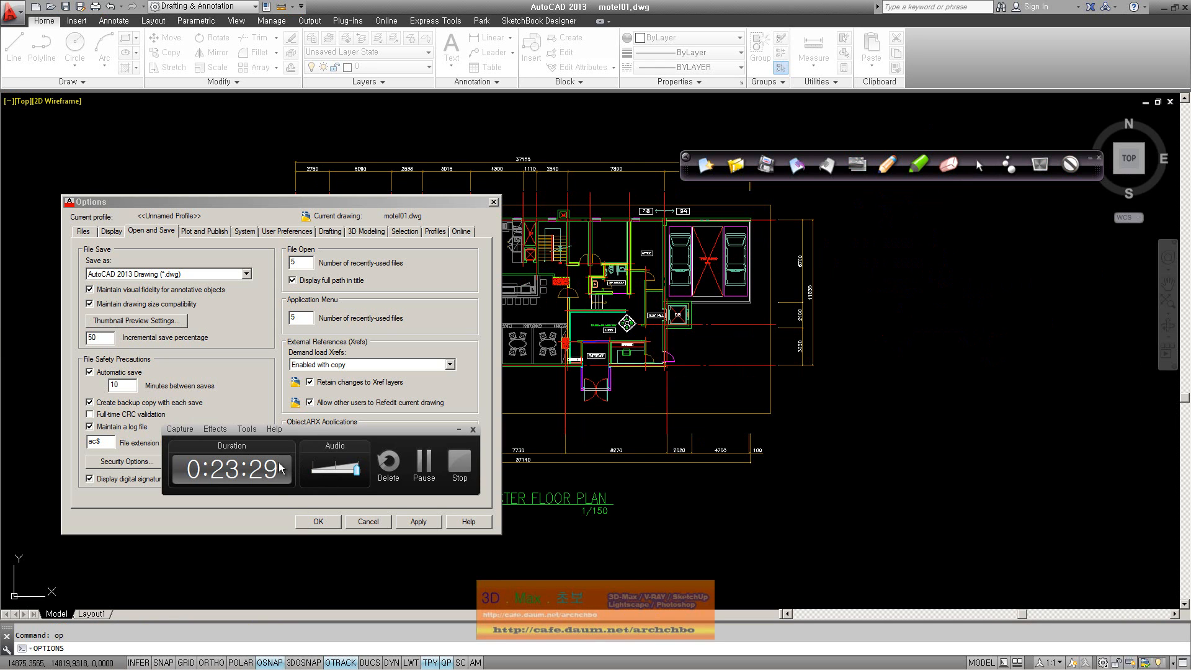